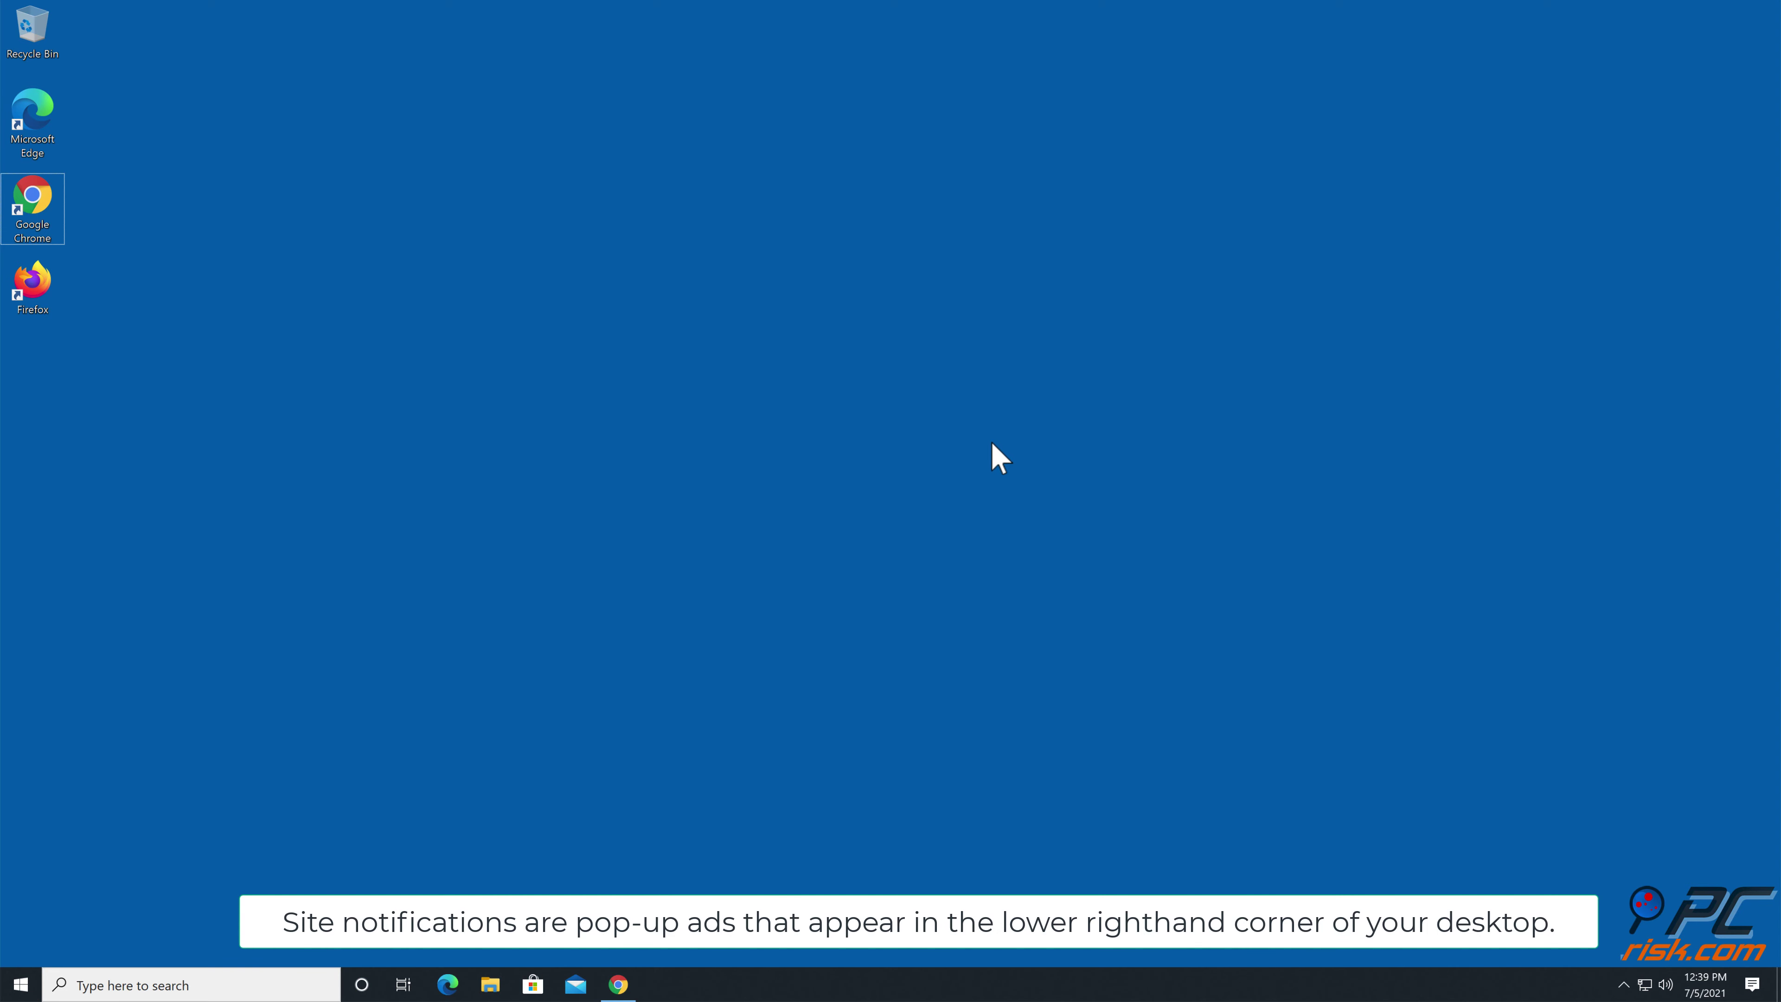
Allow reverscaptcha.com to show notifications in Chrome, then close the browser
left_click(618, 982)
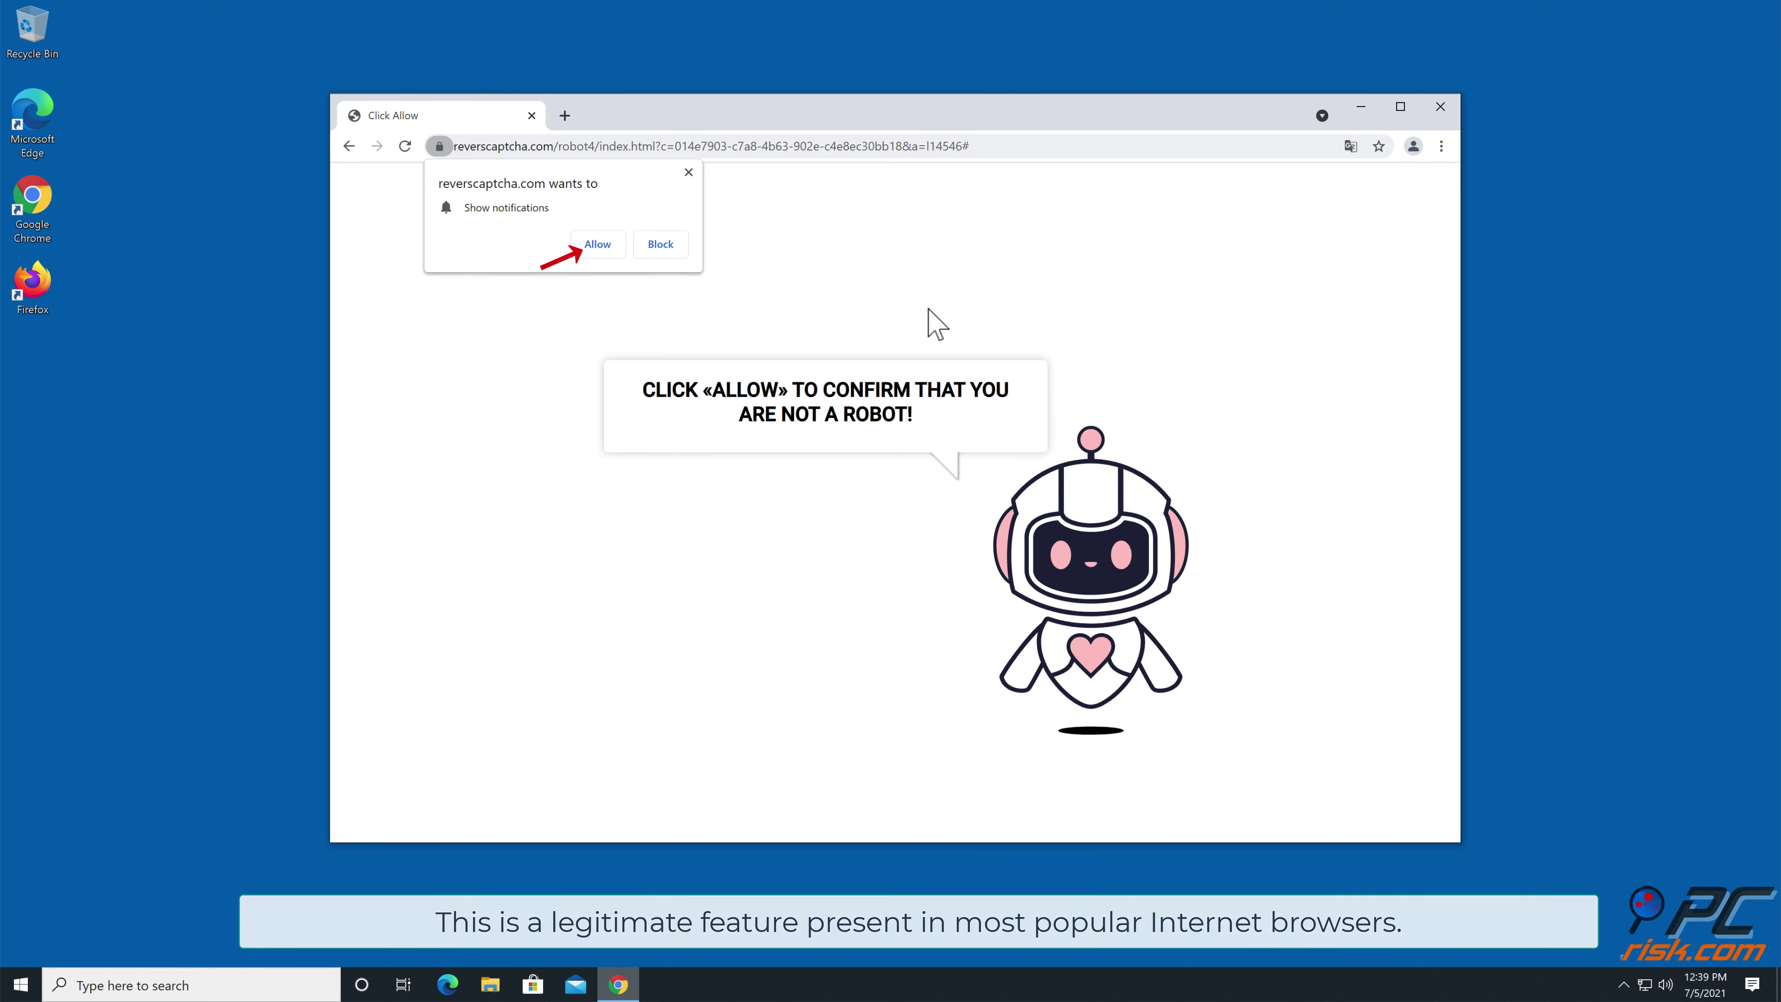
left_click(607, 248)
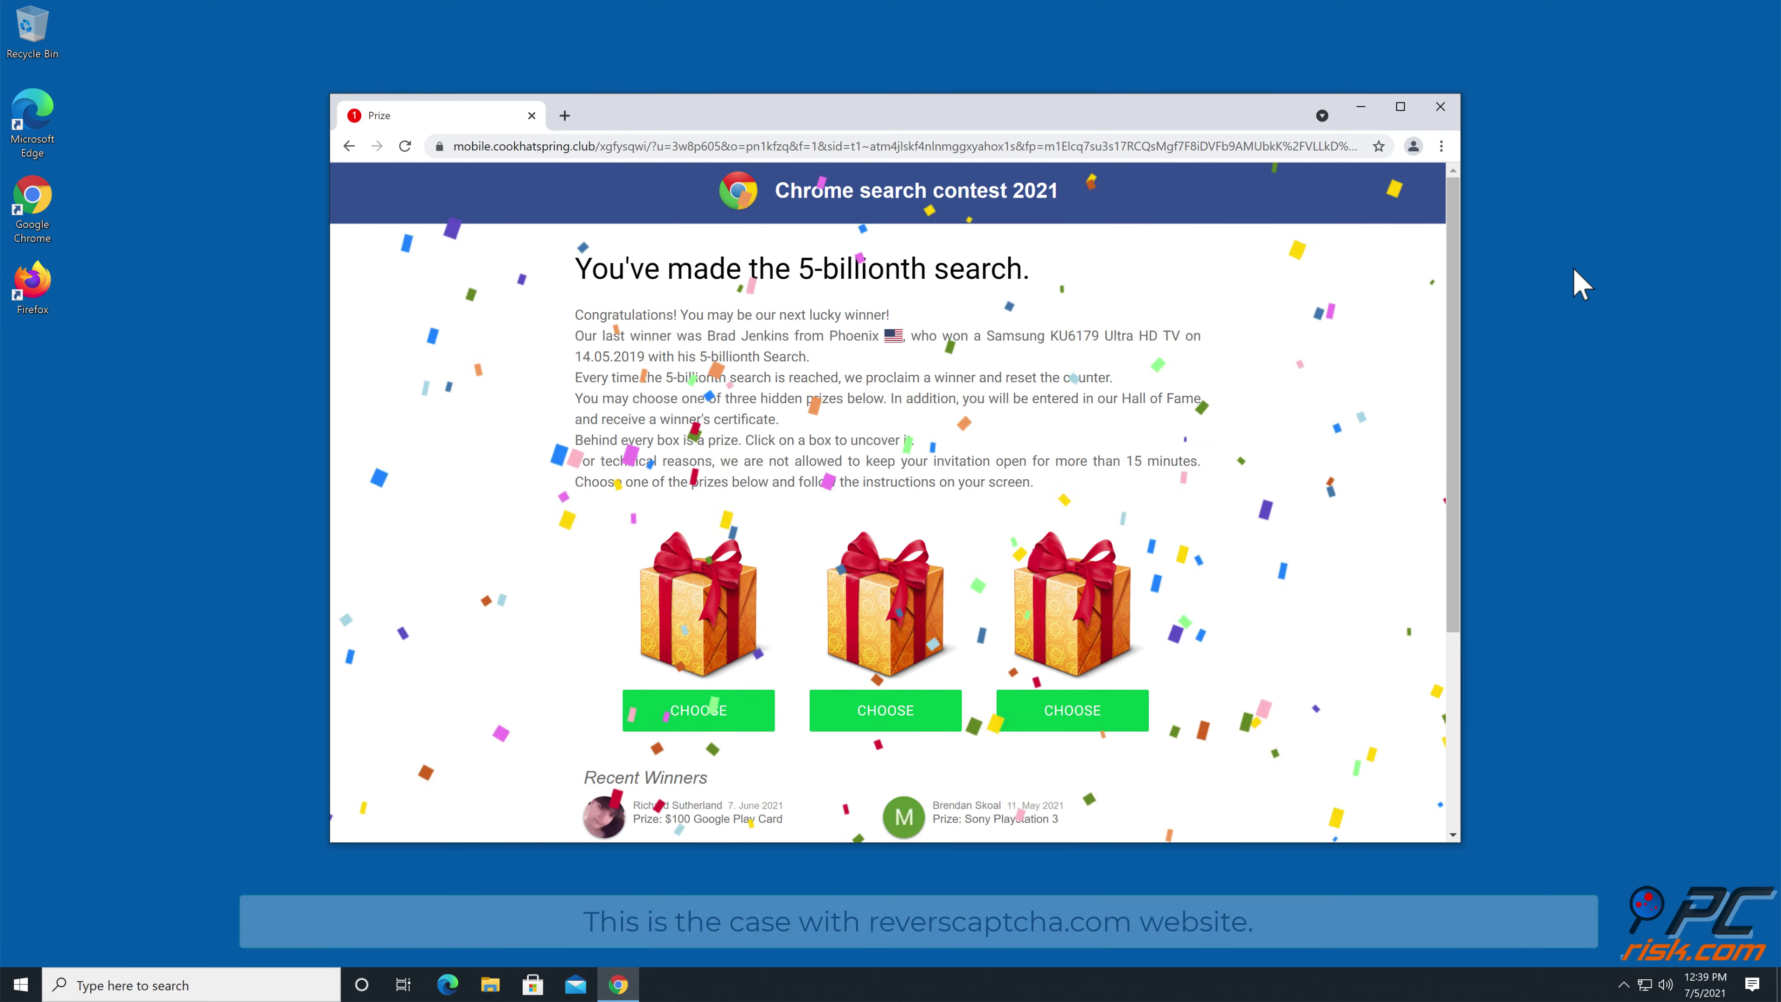
left_click(1440, 108)
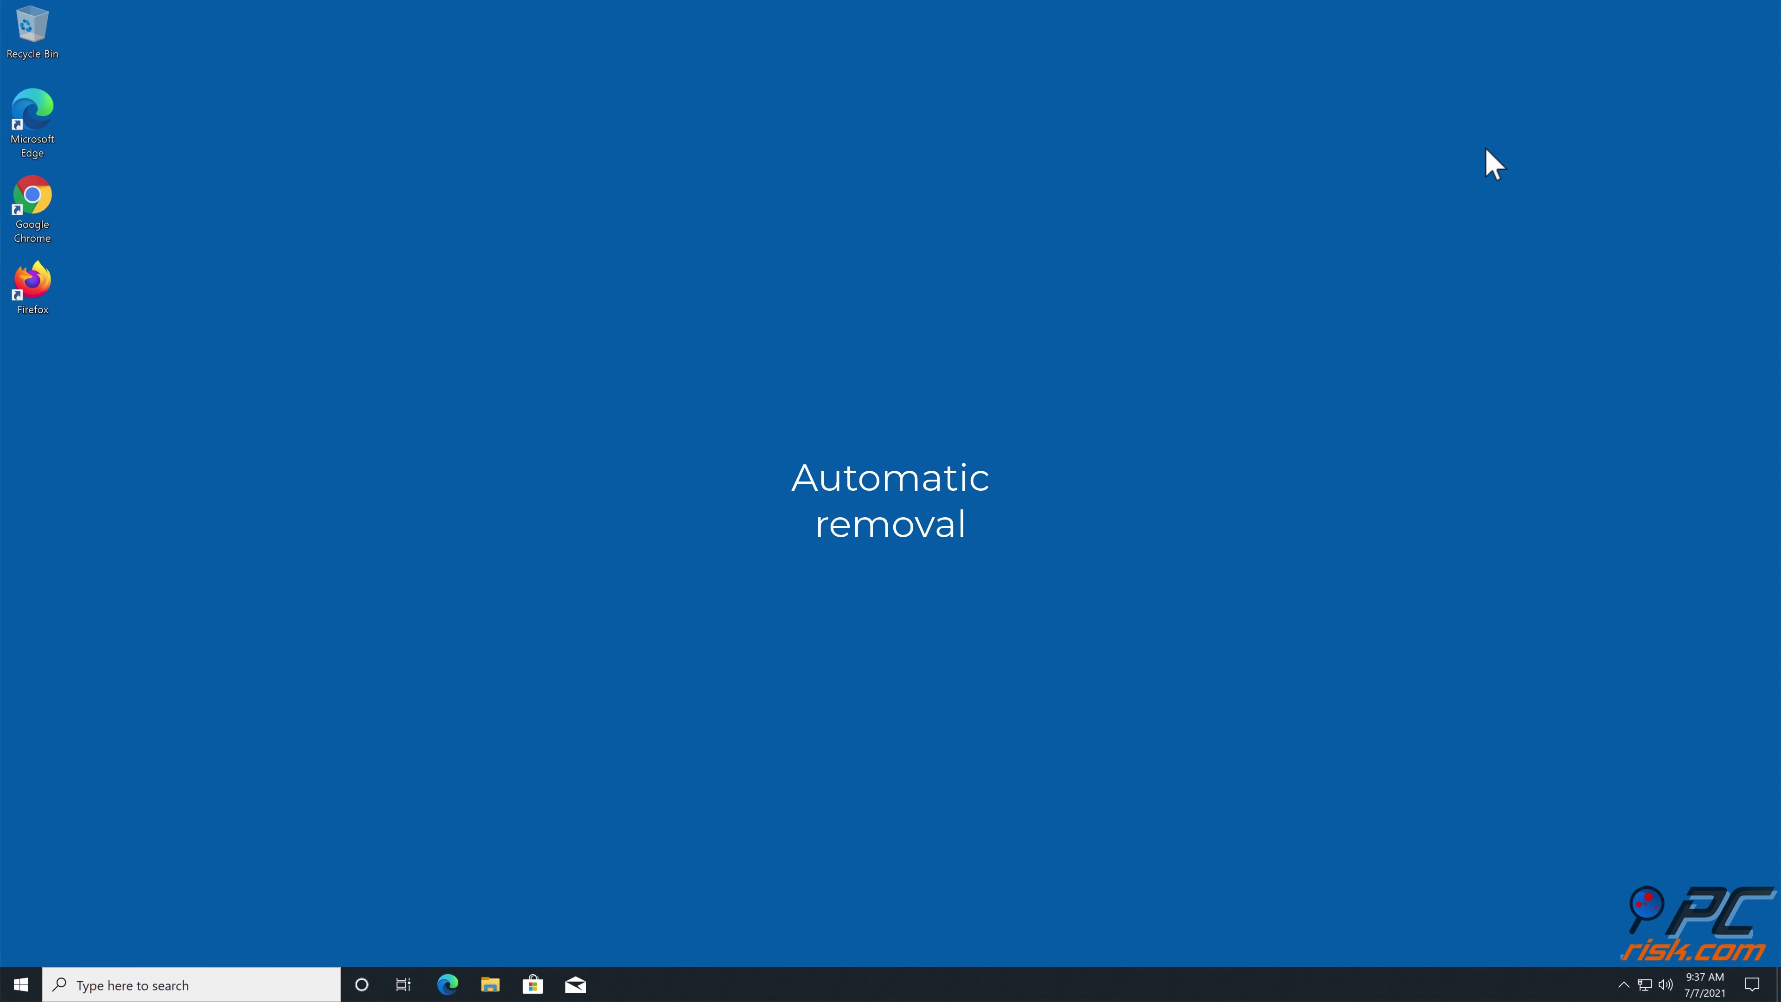
double_click(36, 186)
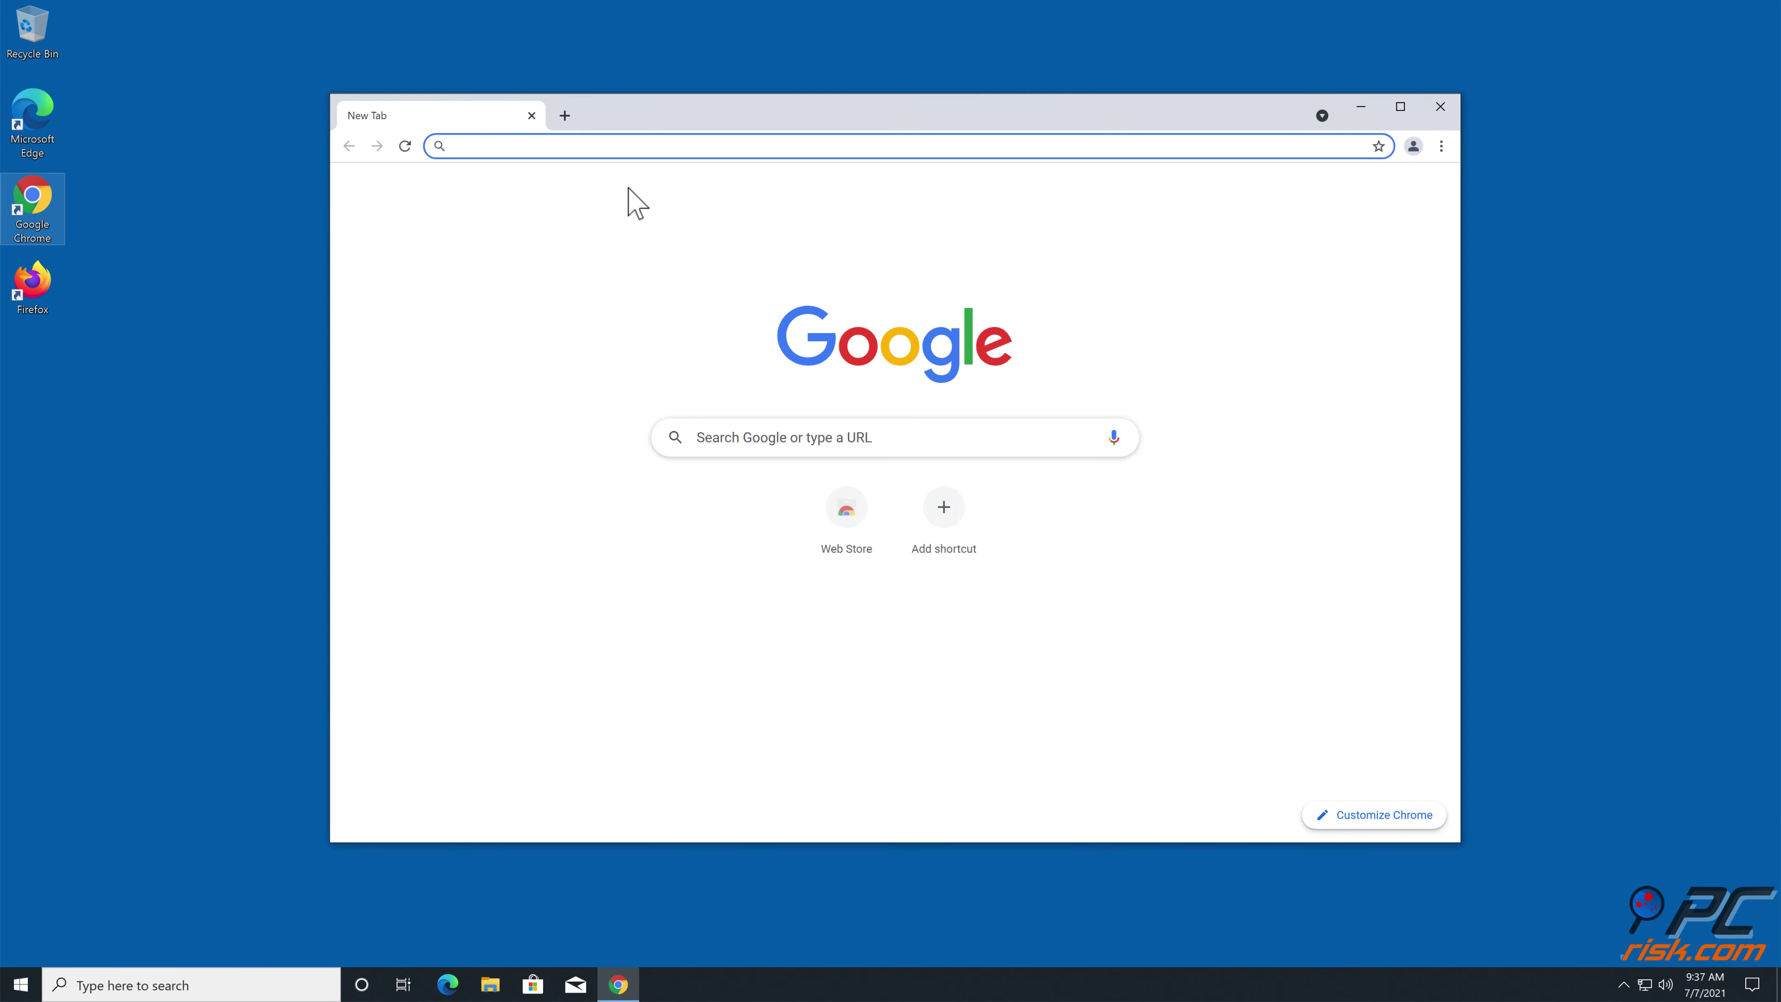
type("www.c")
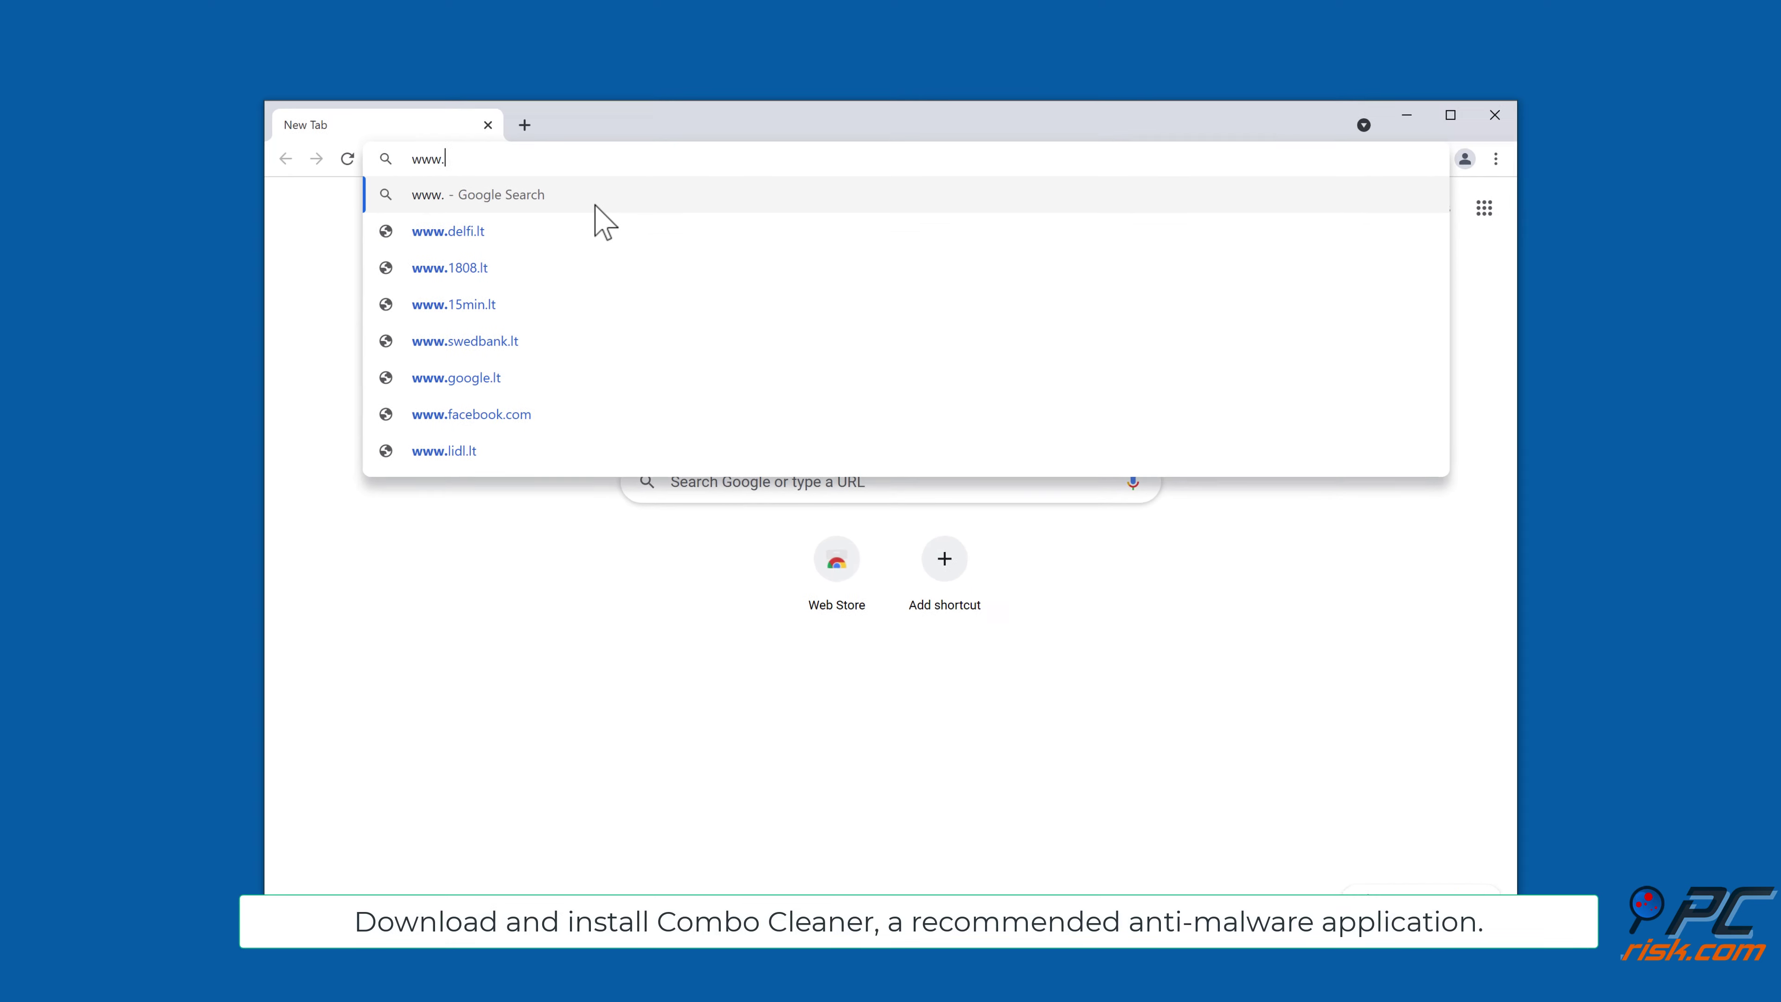
type("omboclean")
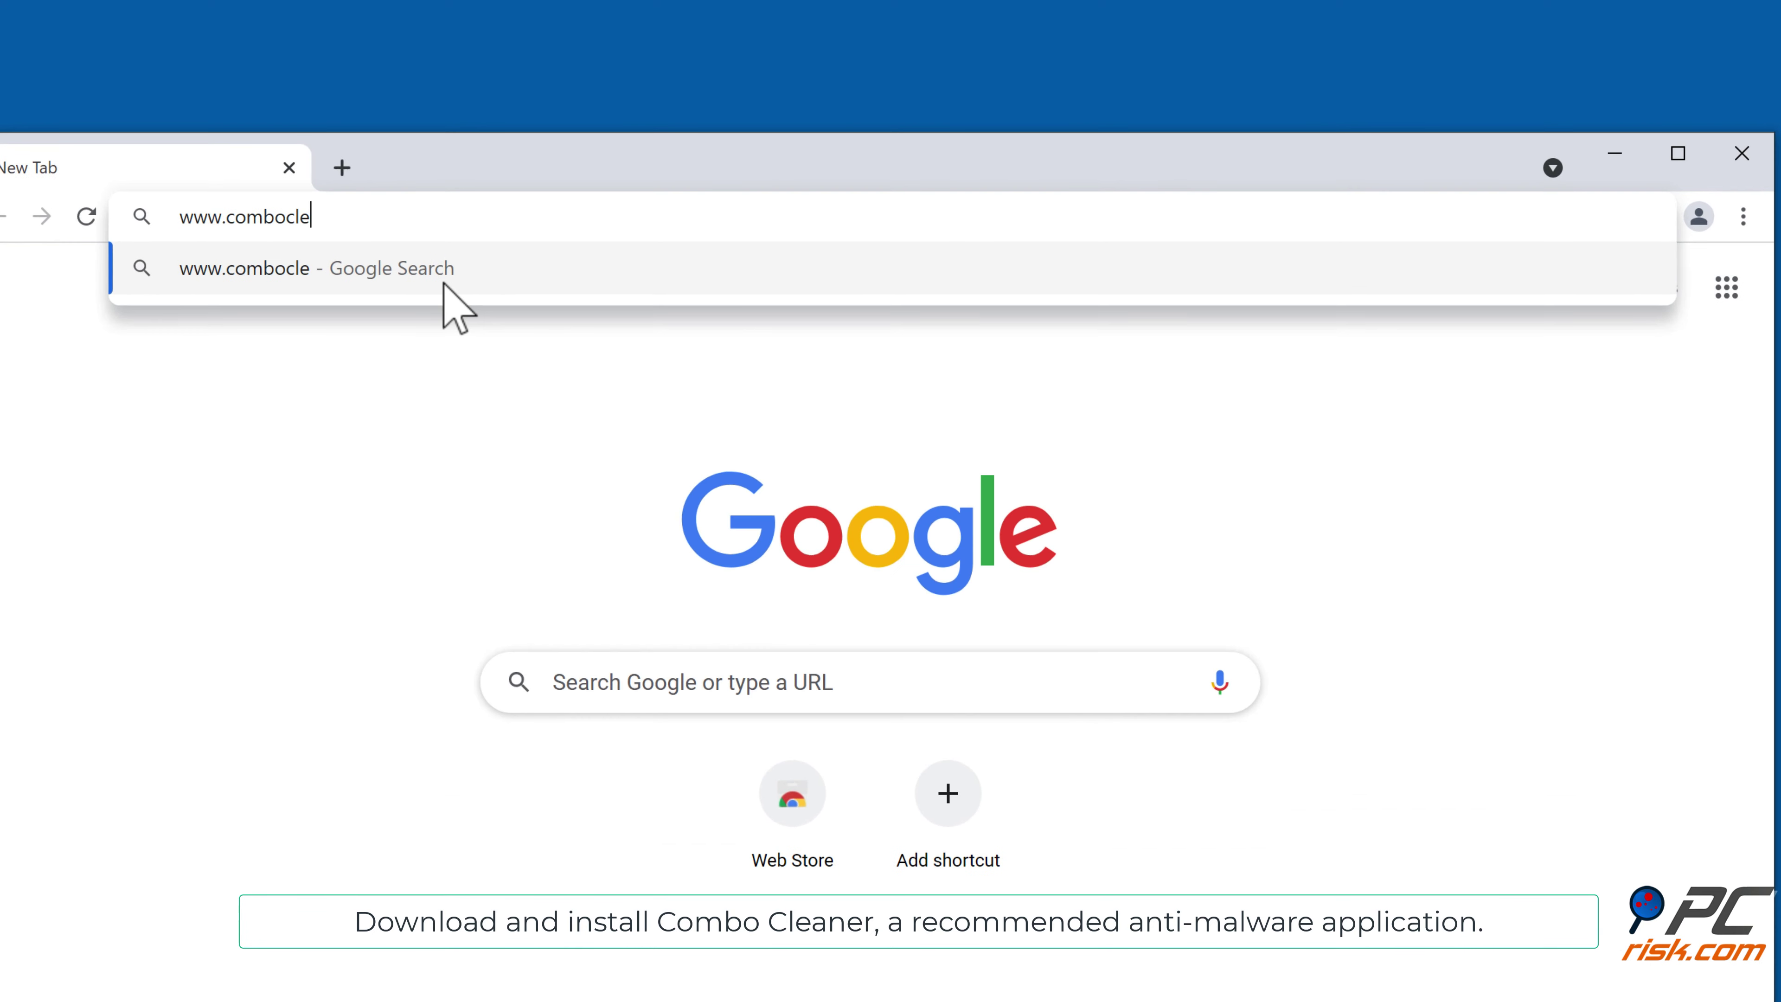
type("er.co")
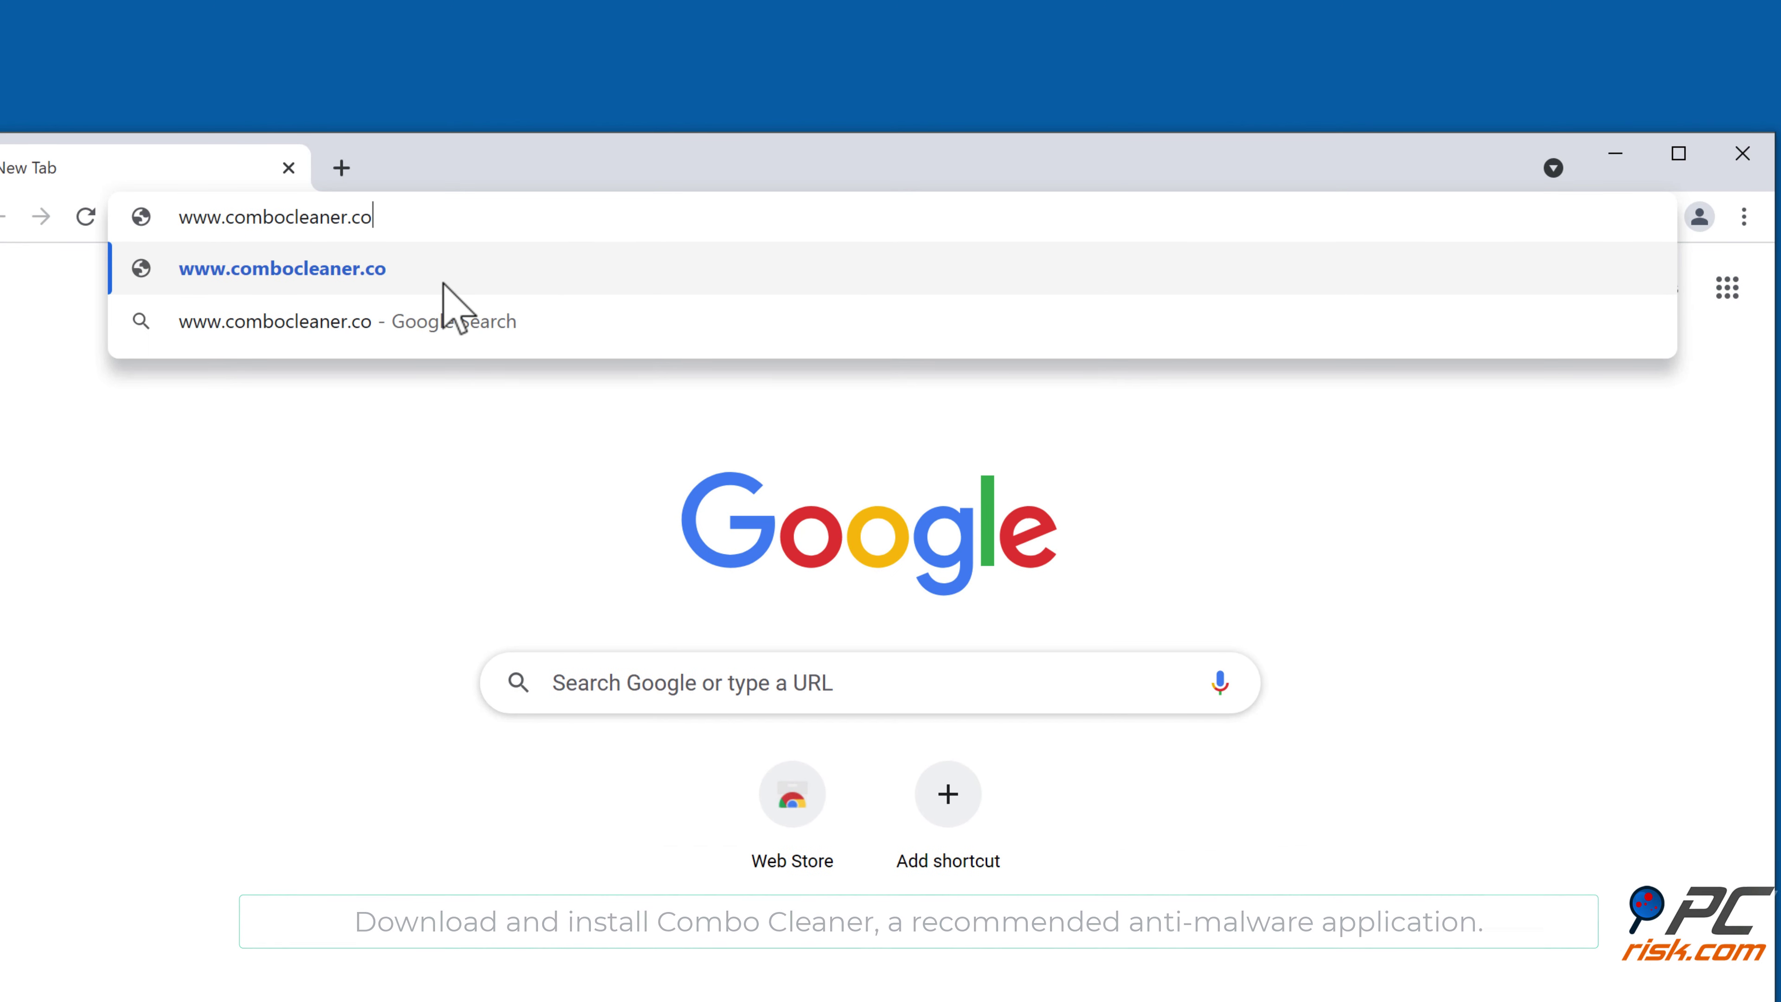
key("Return")
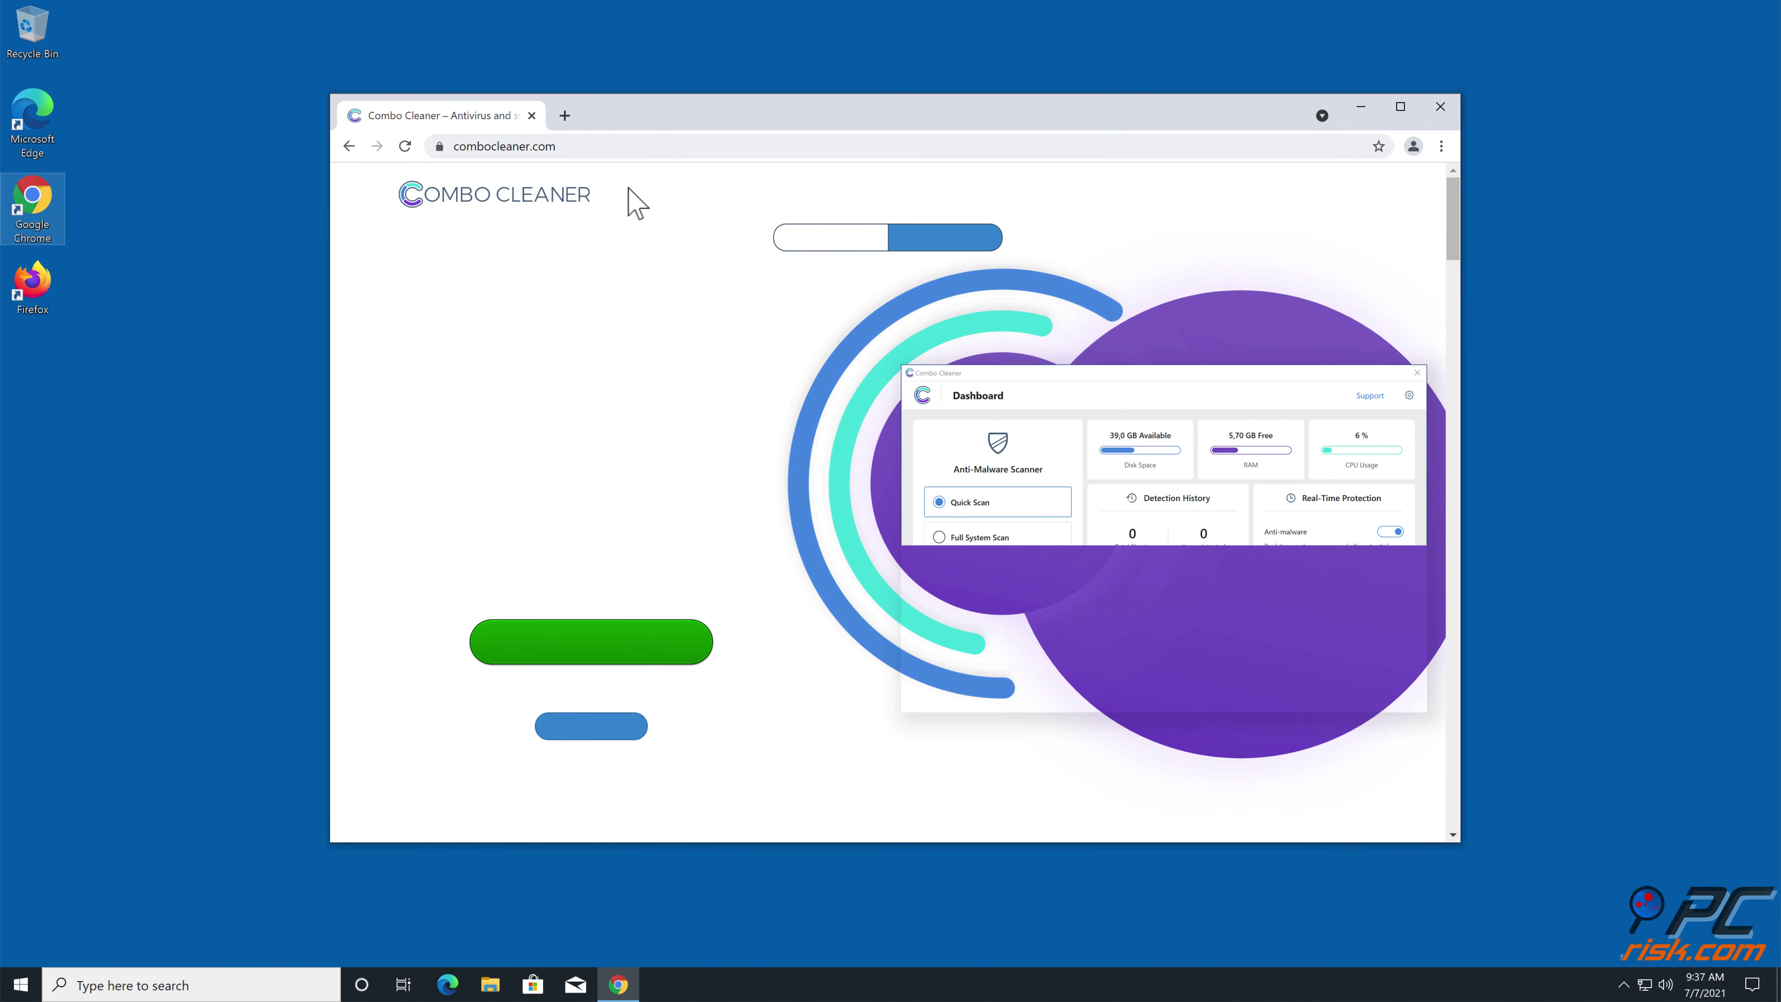
Download CCSetup.exe and install Combo Cleaner through its setup wizard
left_click(614, 644)
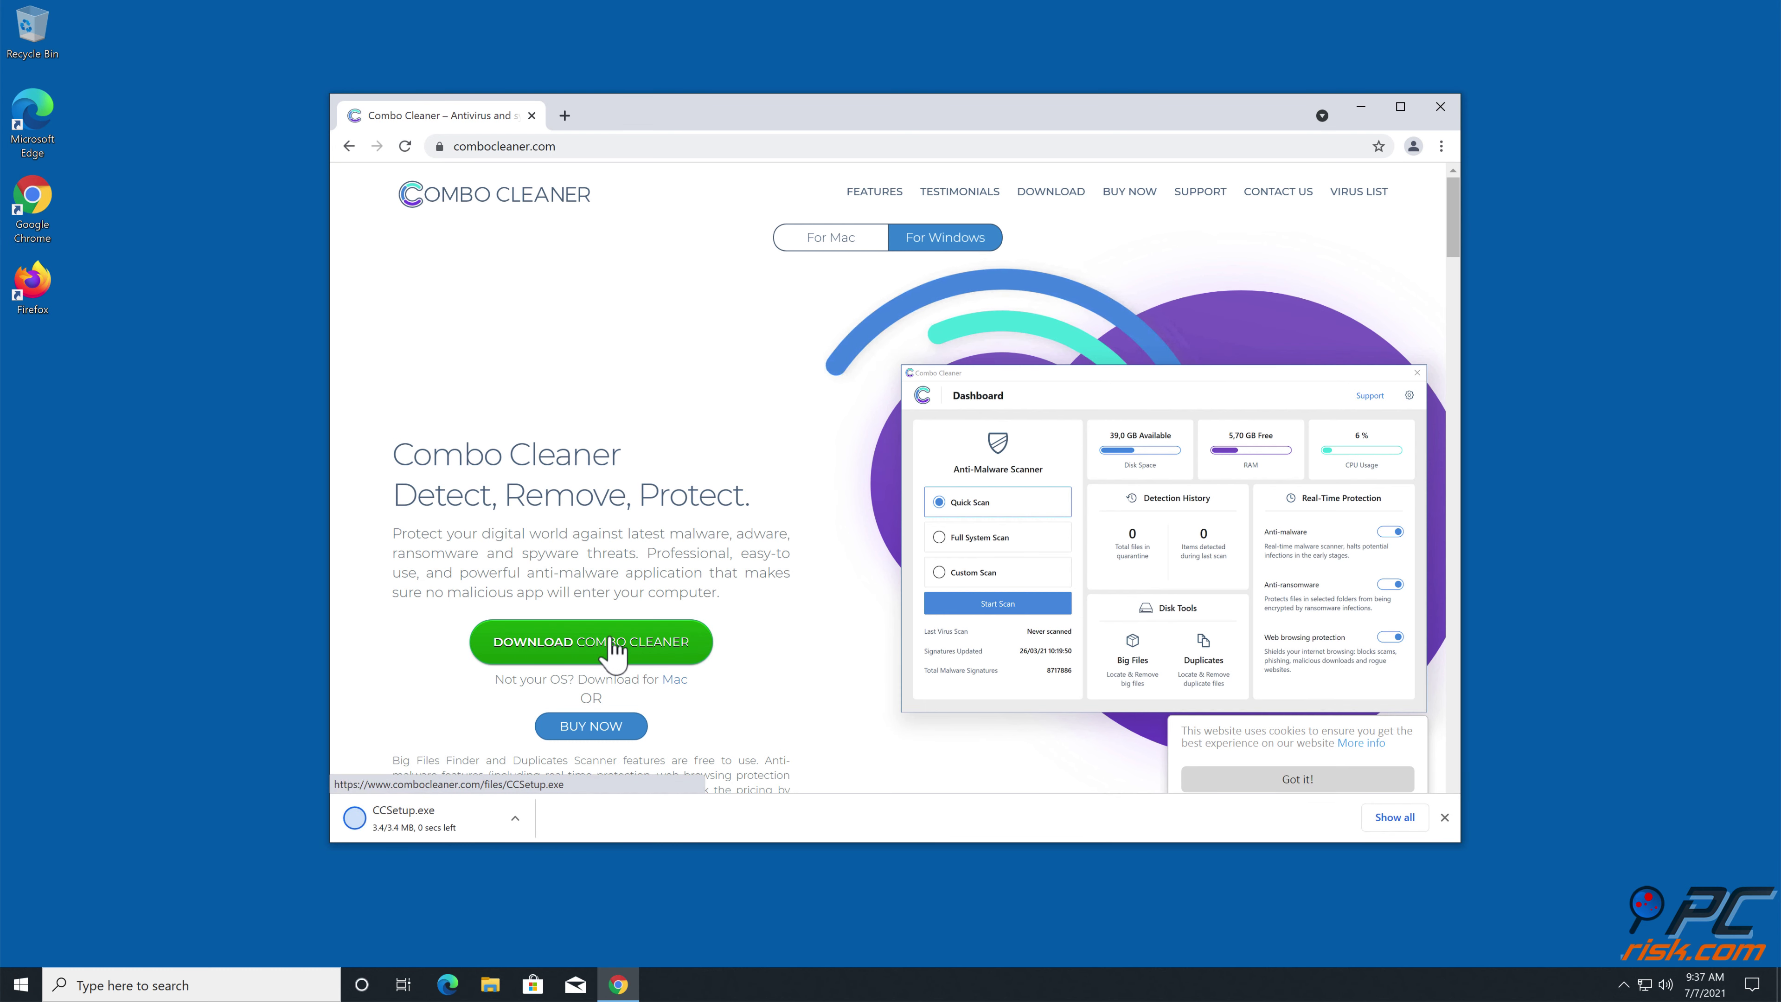
left_click(435, 819)
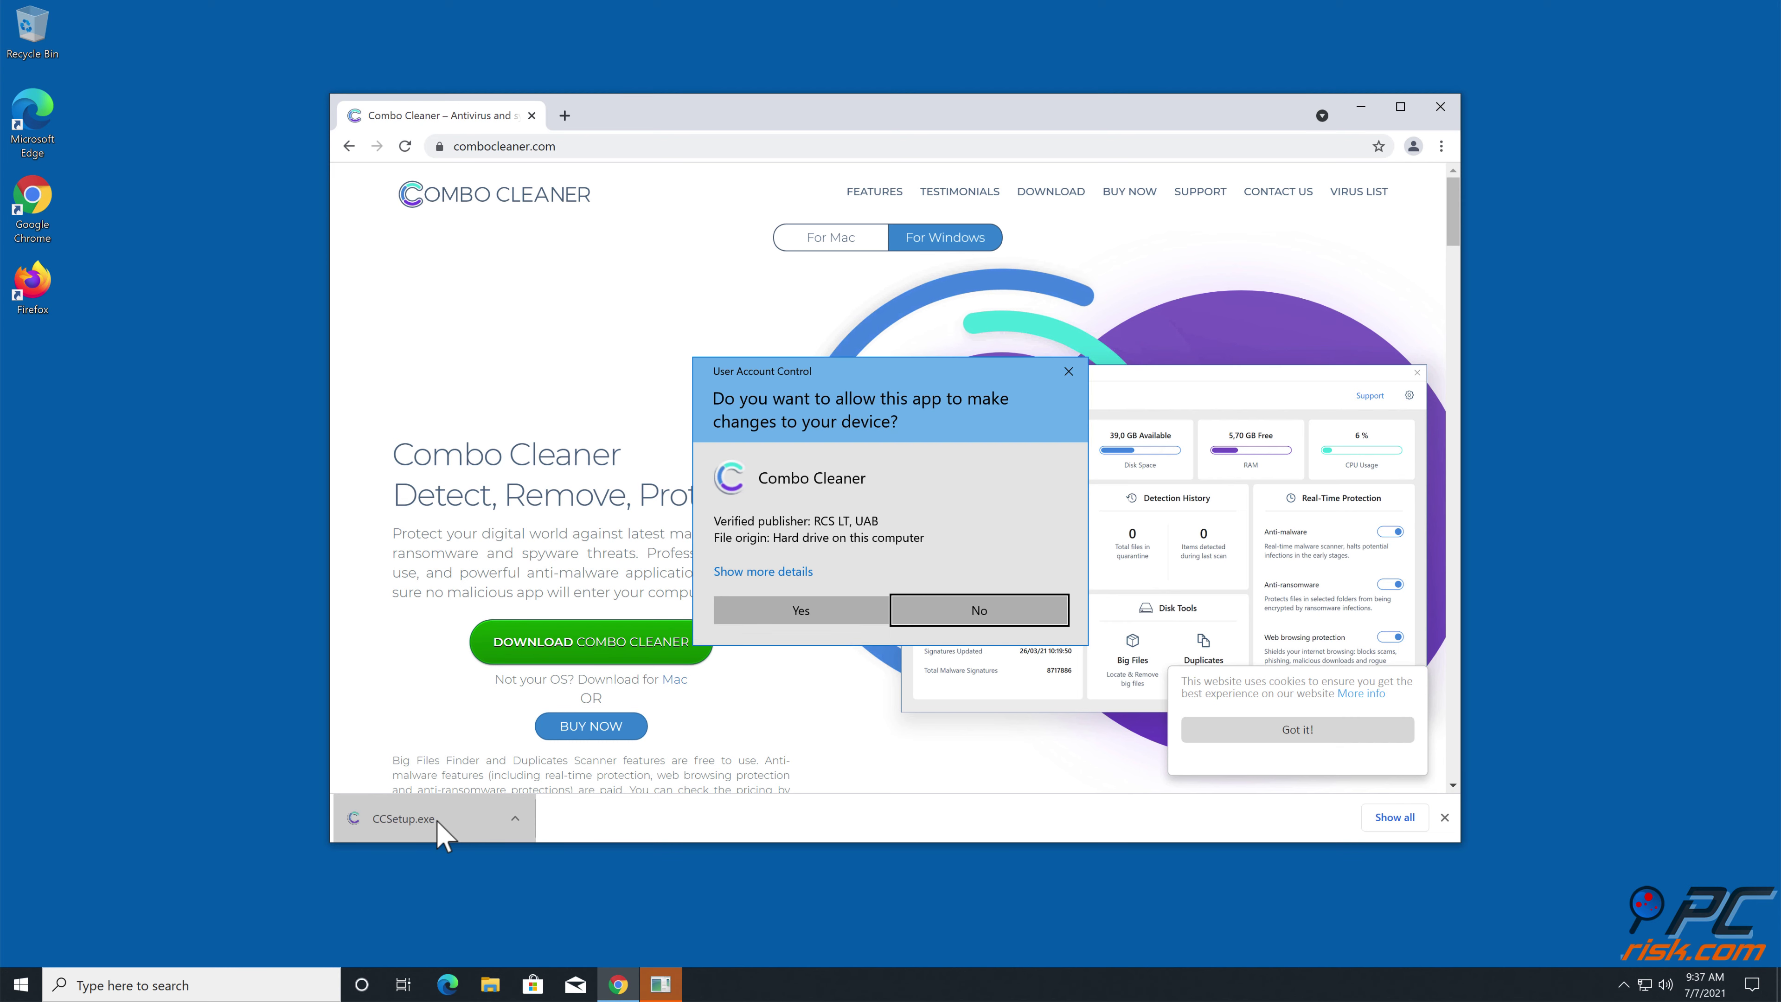
left_click(775, 611)
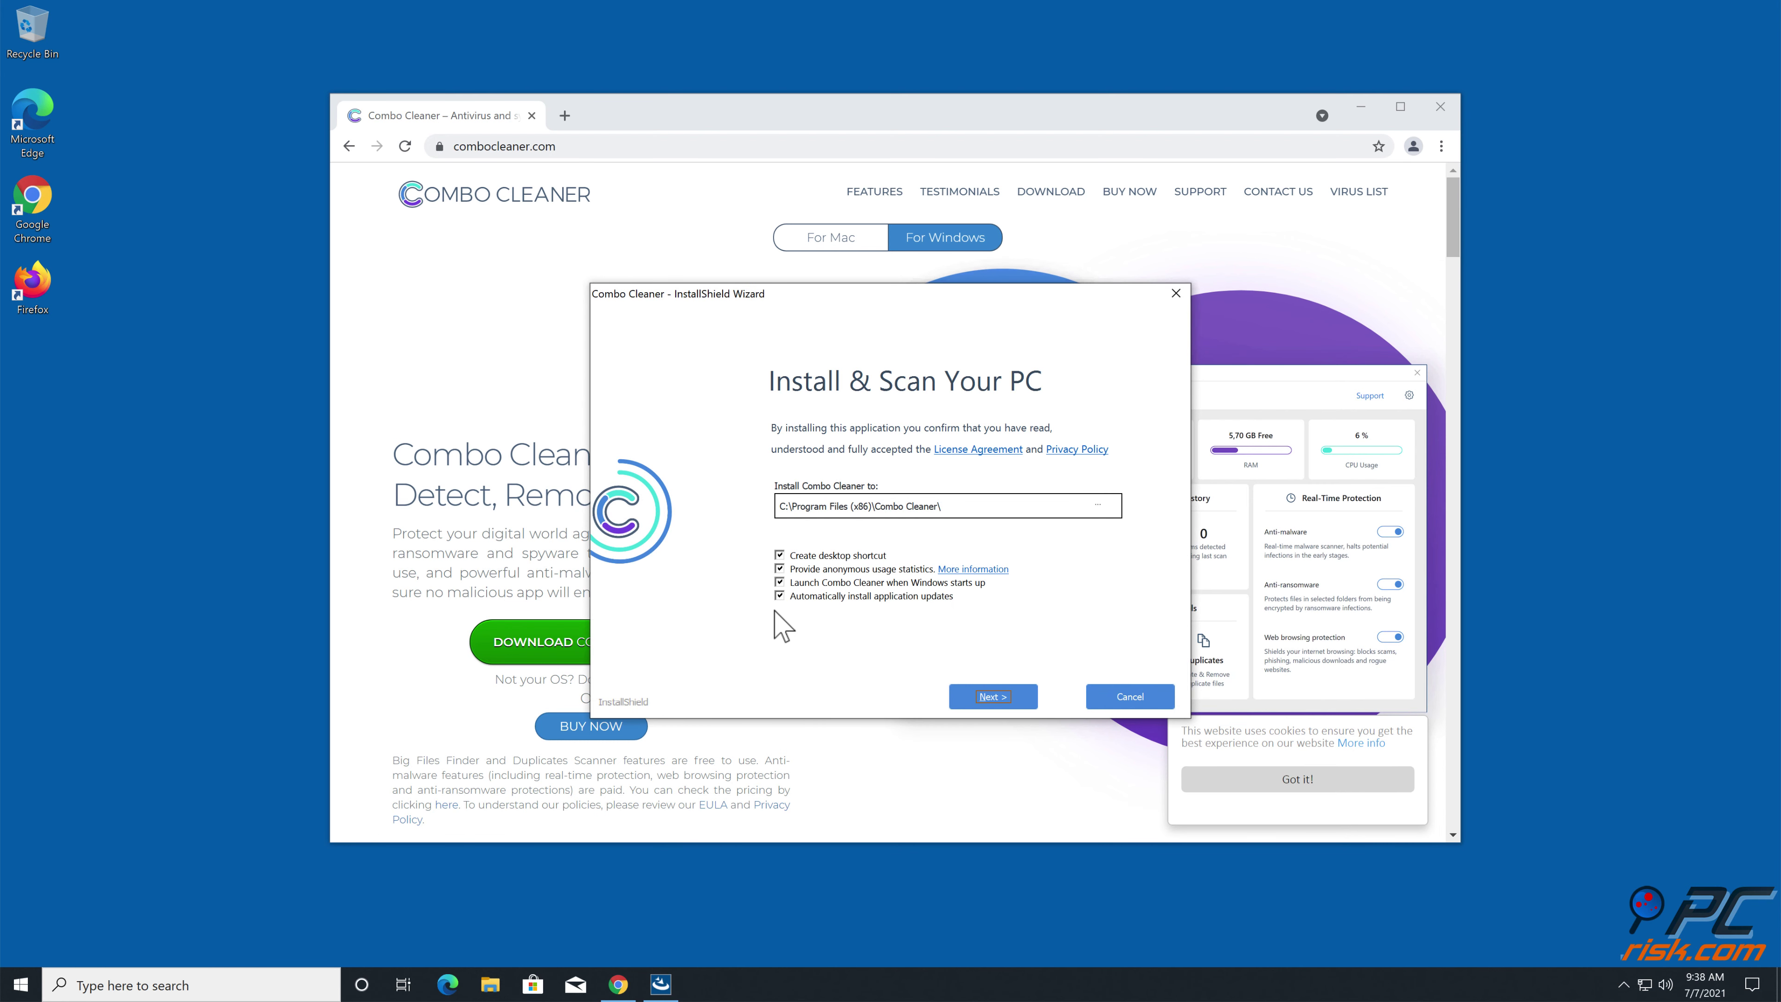
left_click(1000, 700)
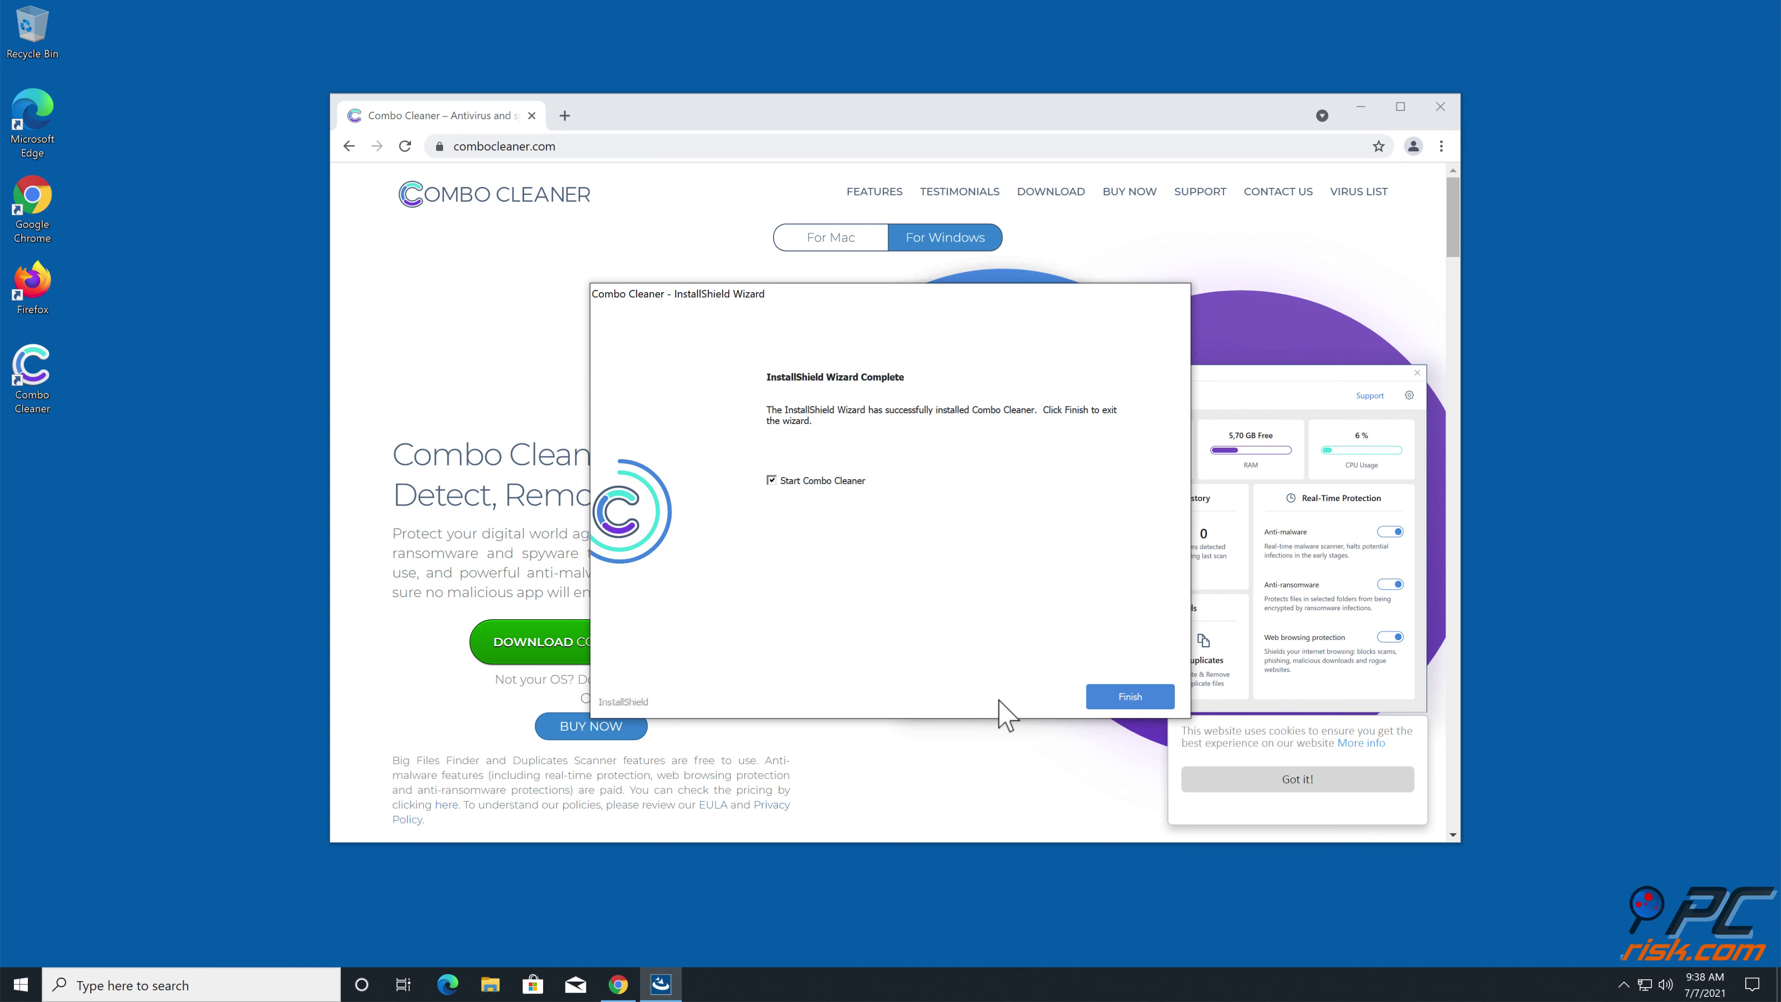
left_click(1122, 696)
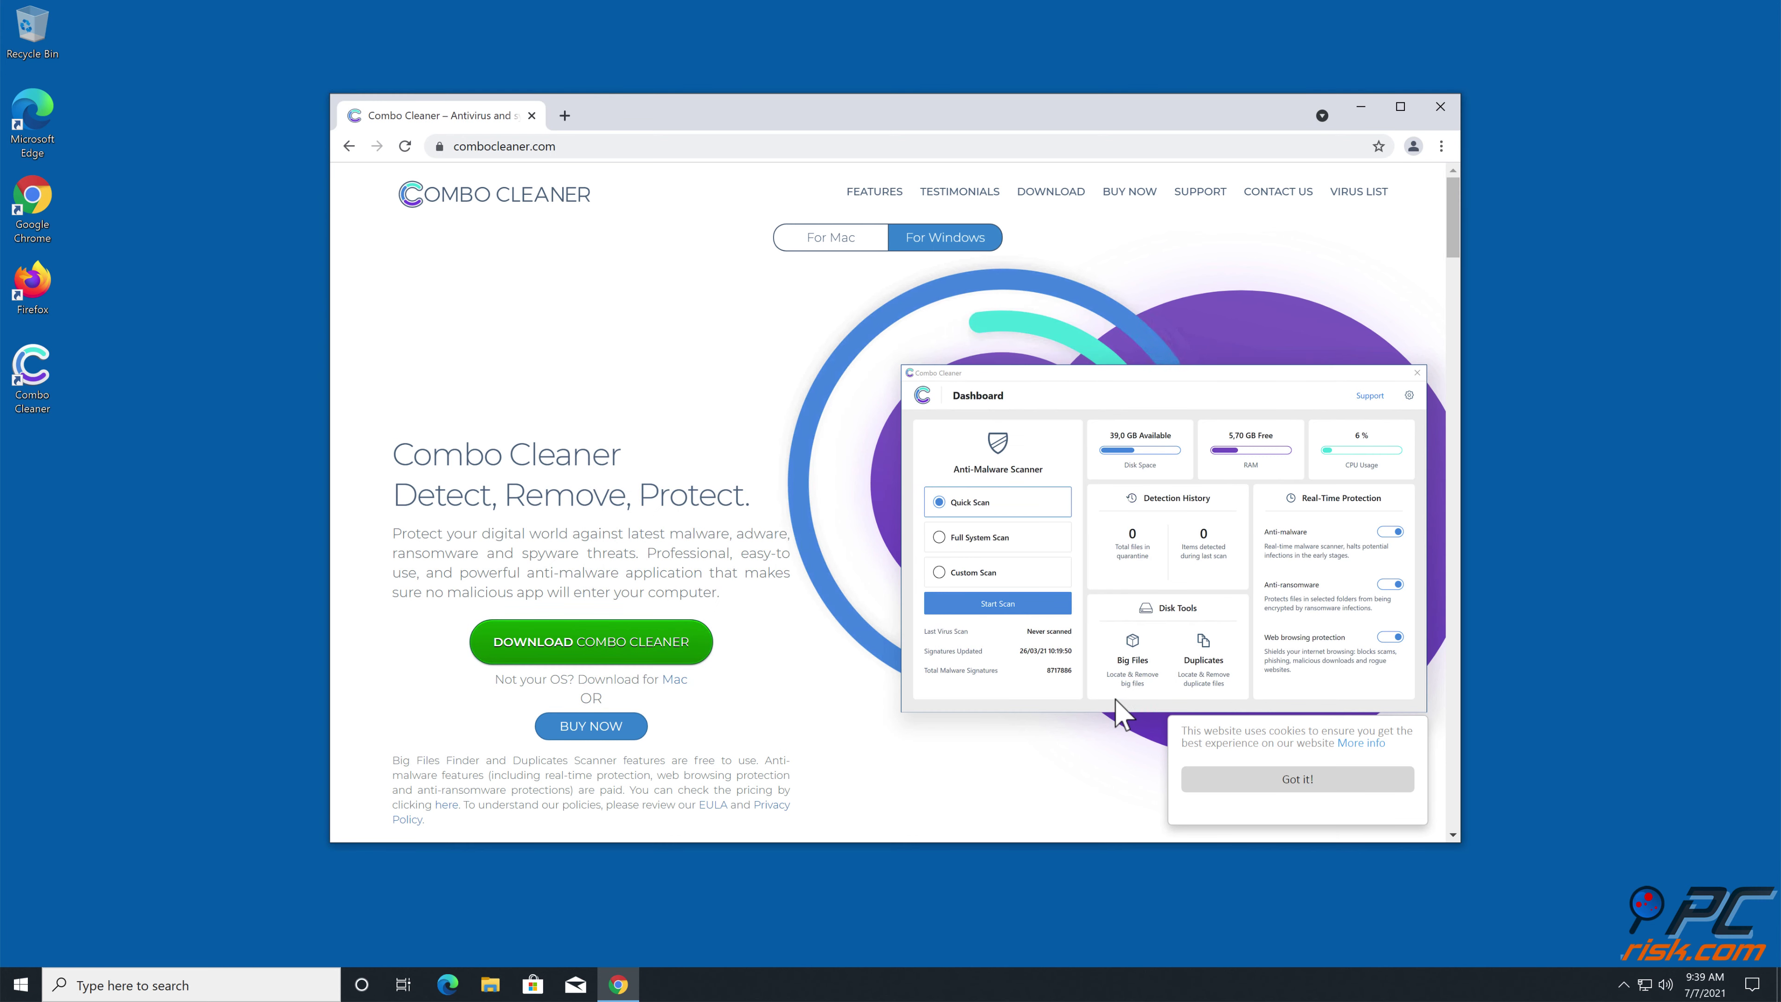
Close Chrome, run a Combo Cleaner quick scan, and quarantine the reverscaptcha.com Ads threat
left_click(1440, 107)
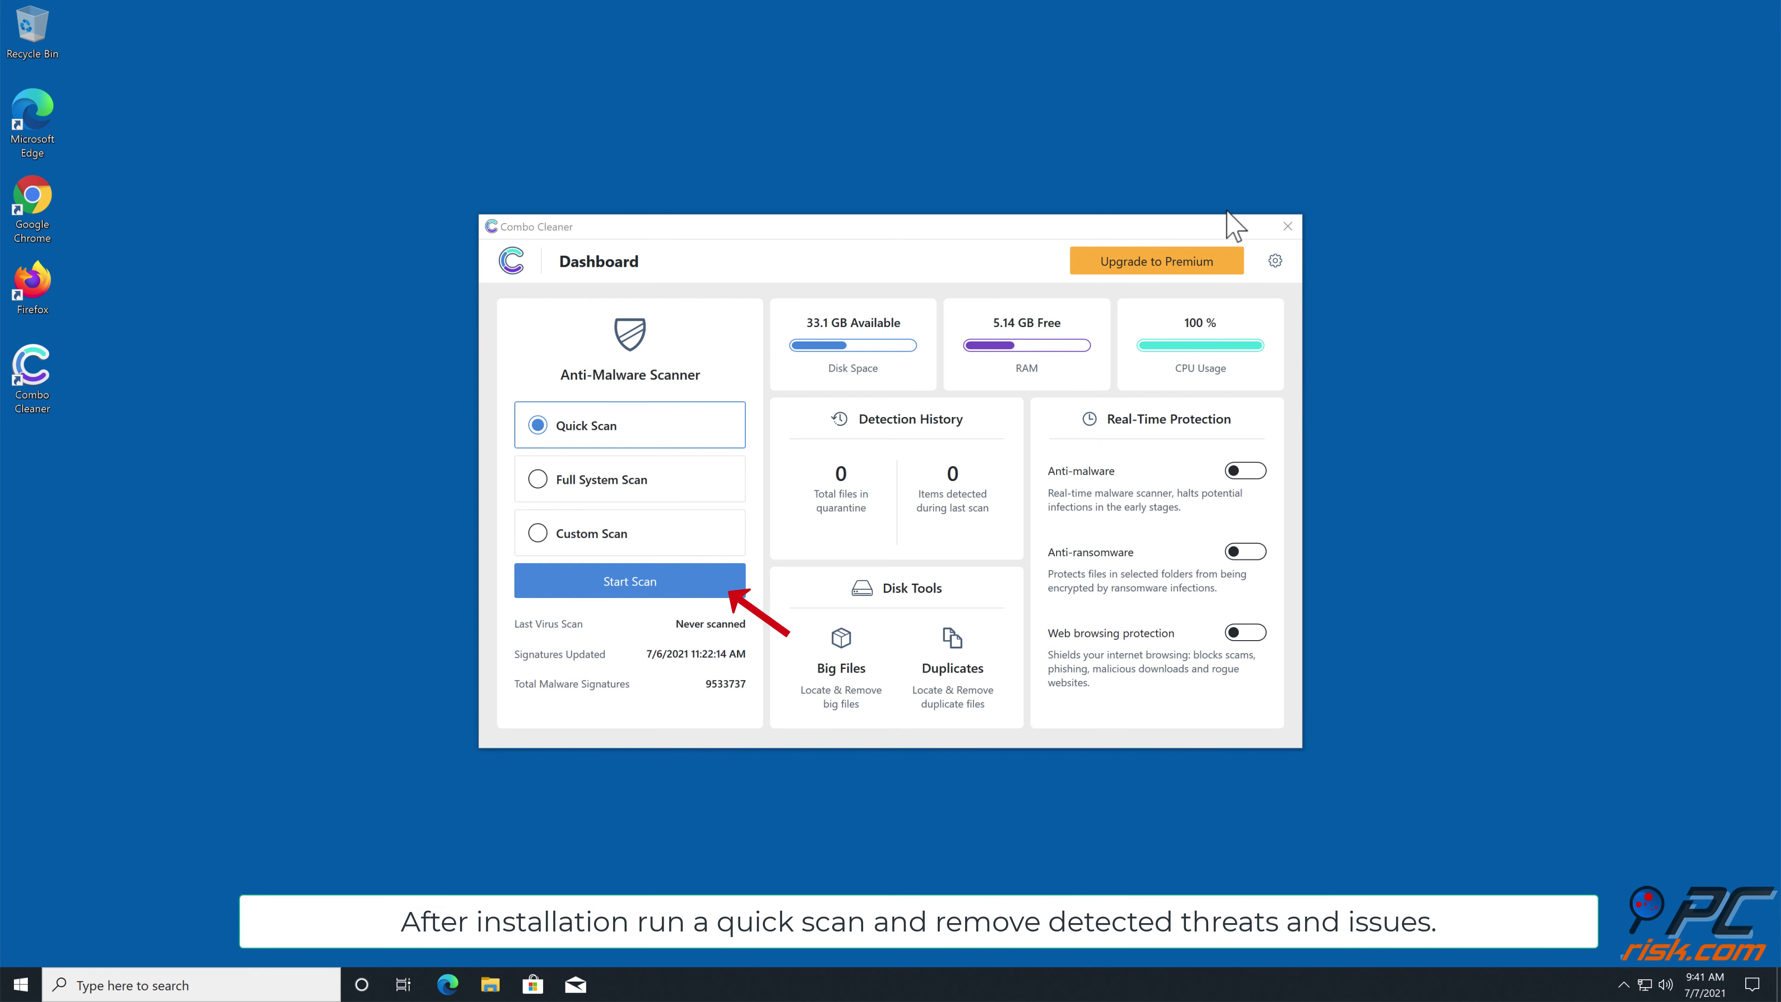
left_click(683, 580)
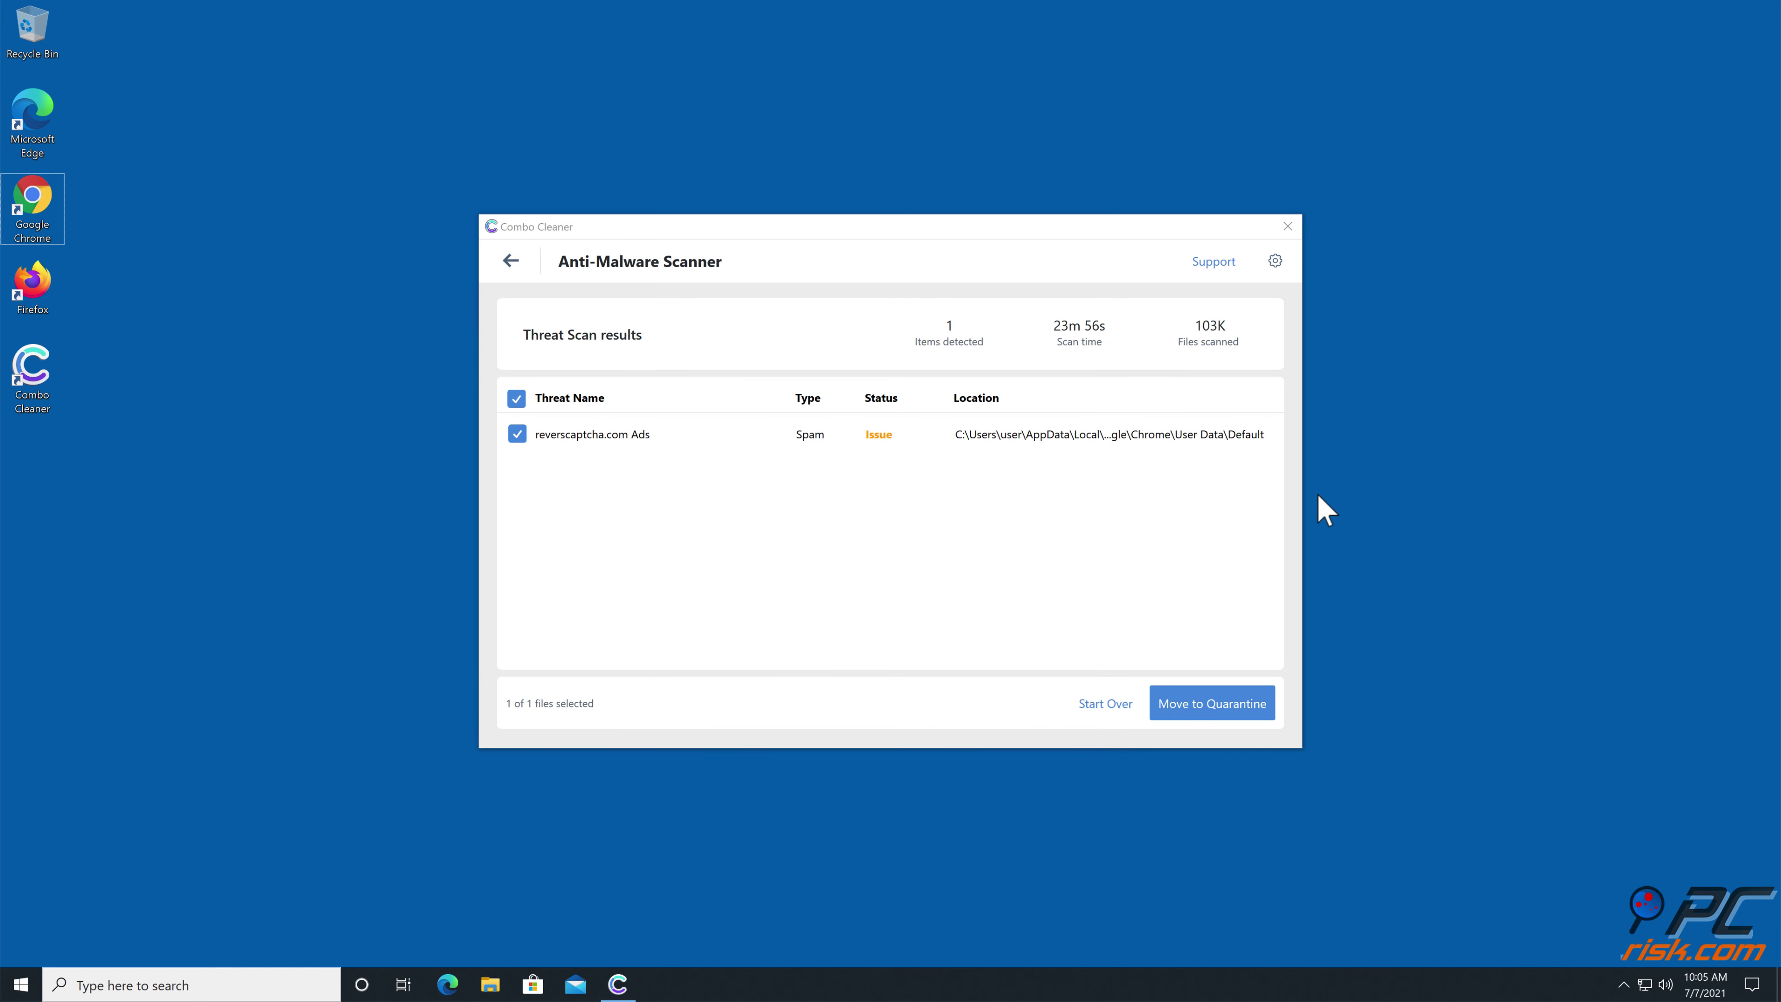
left_click(1205, 705)
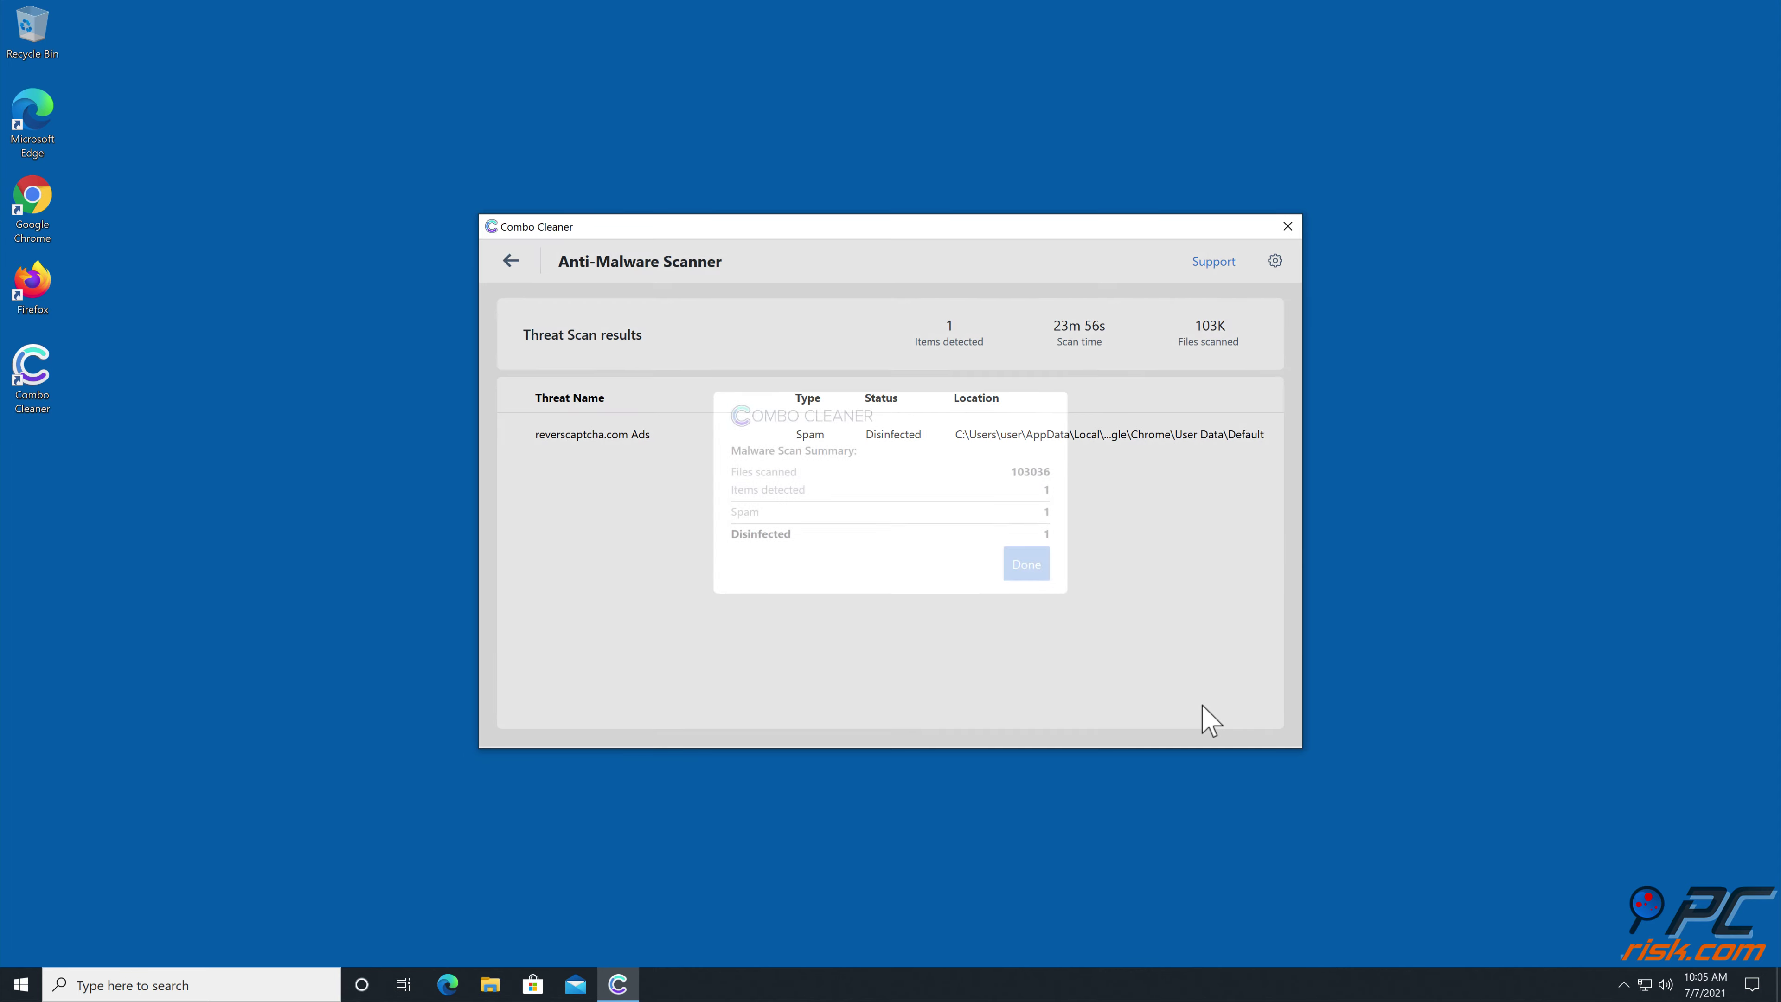
left_click(1025, 567)
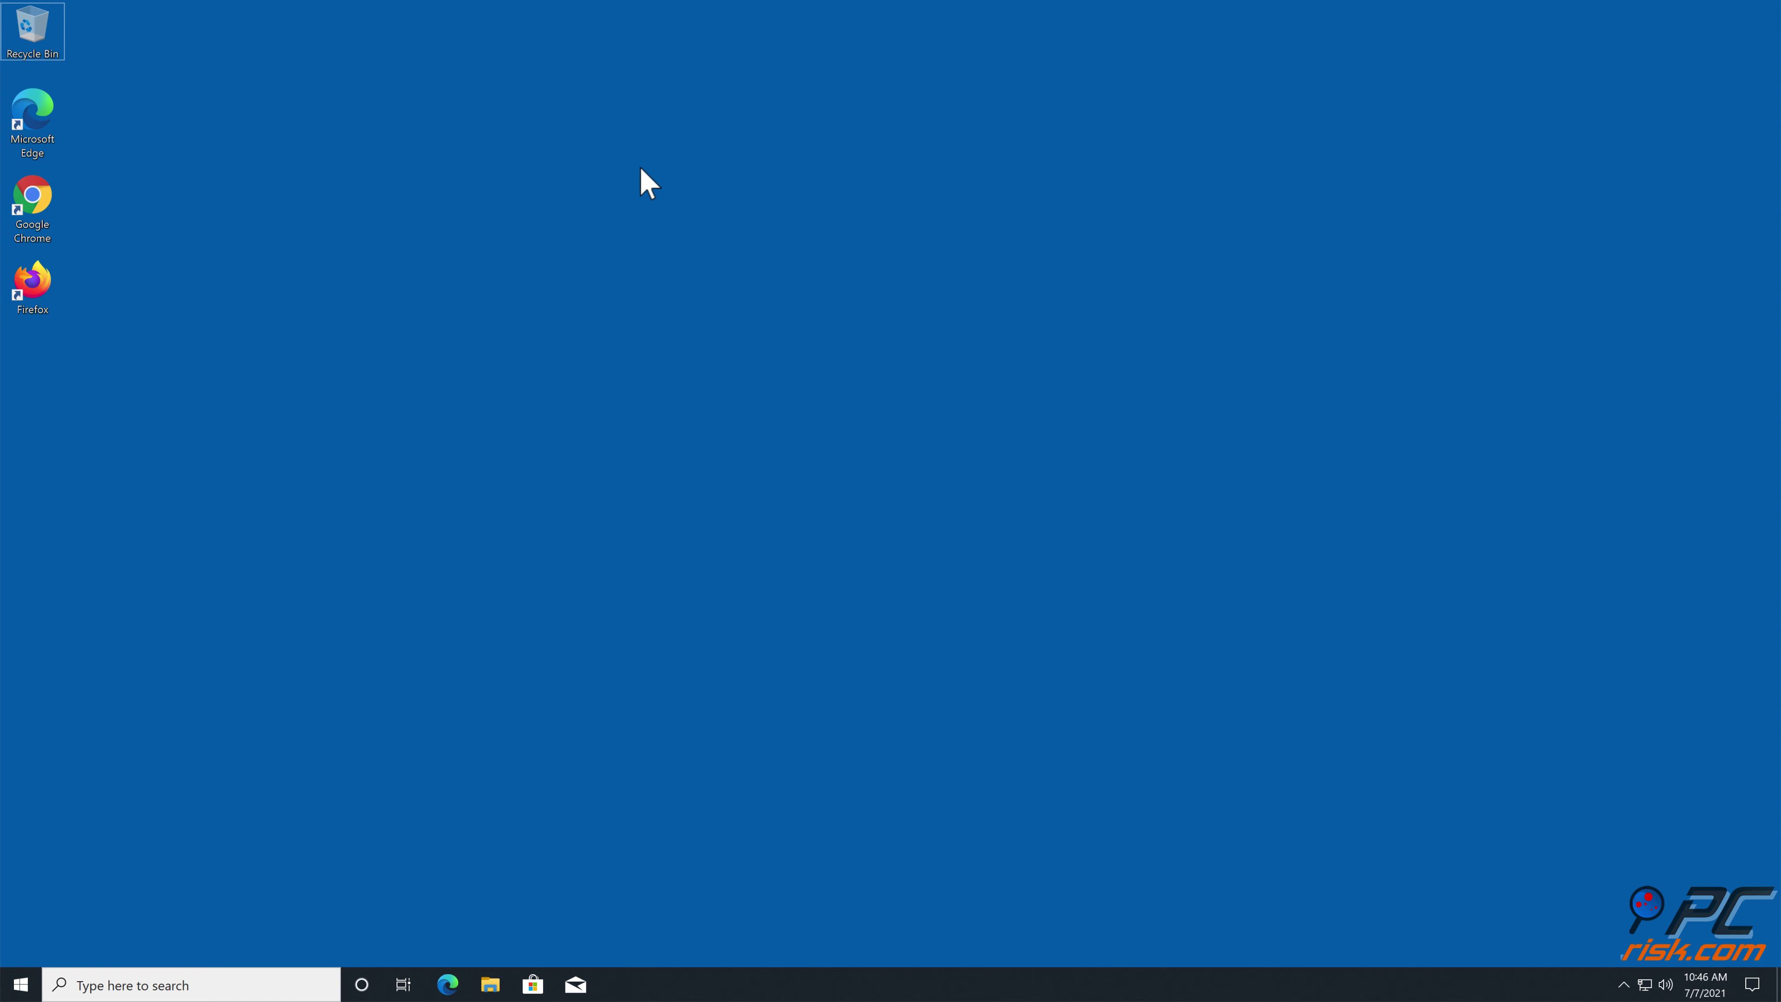
Open Chrome's Site Settings under Privacy and security and scroll to Permissions
double_click(33, 200)
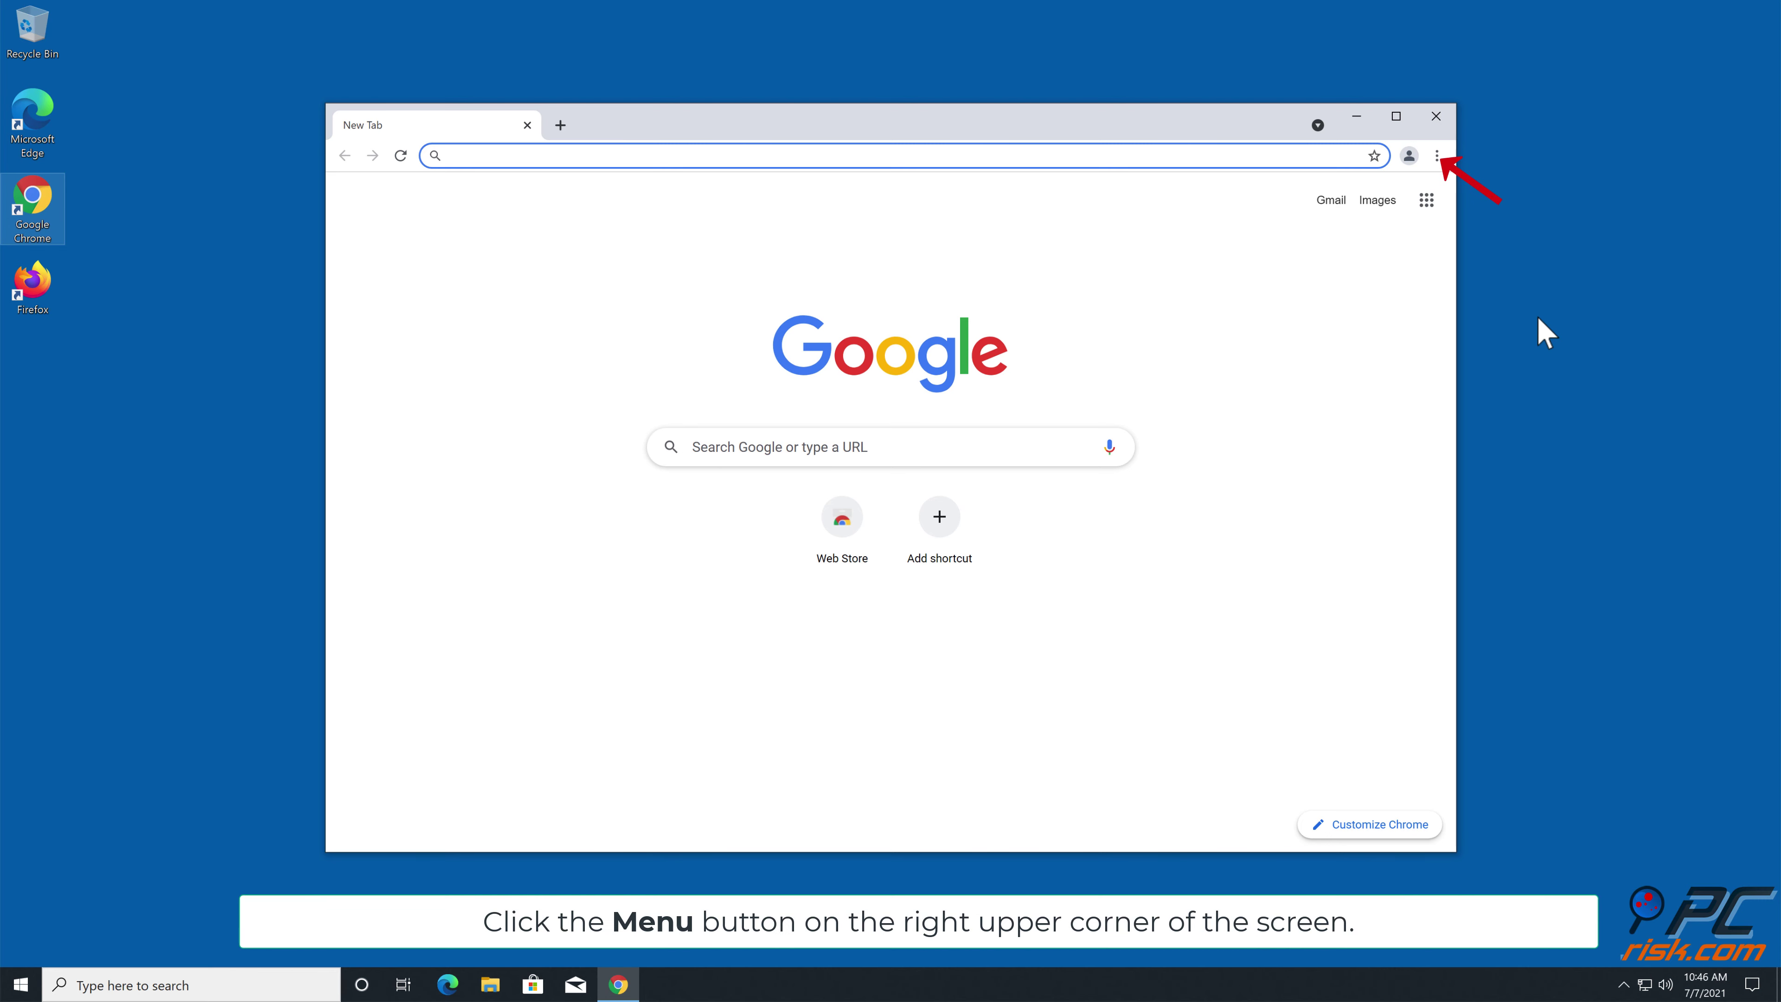
left_click(1437, 156)
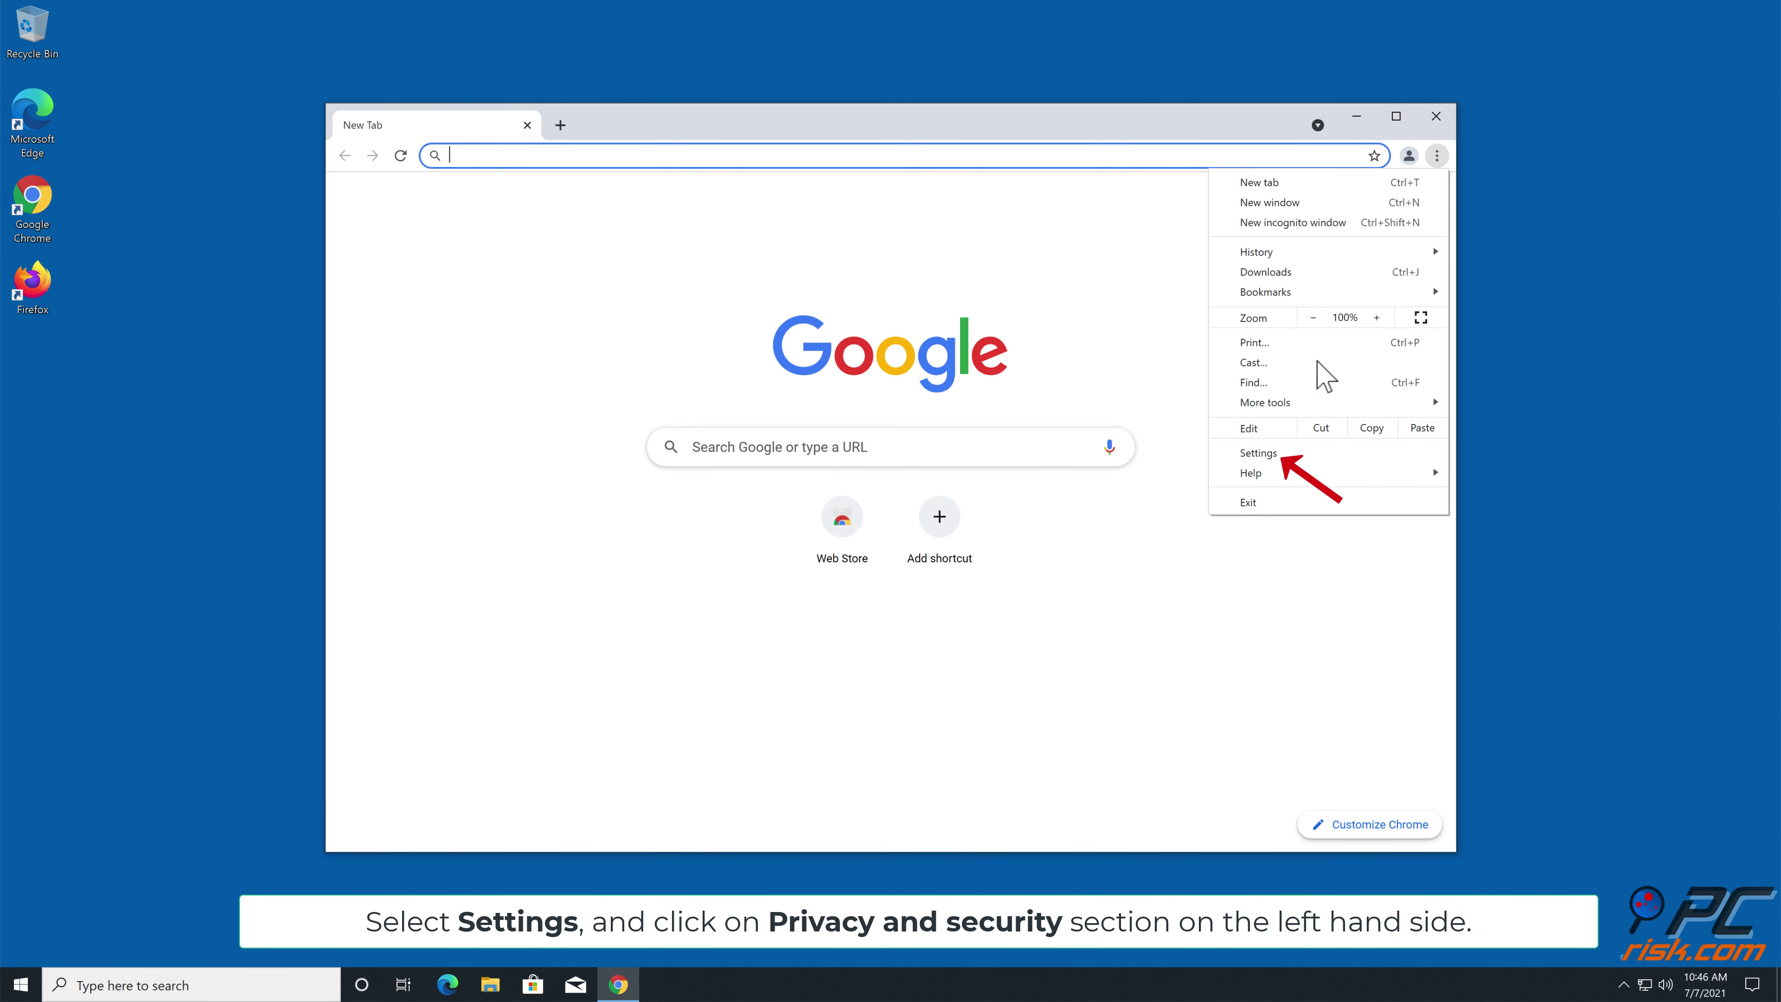
left_click(1256, 456)
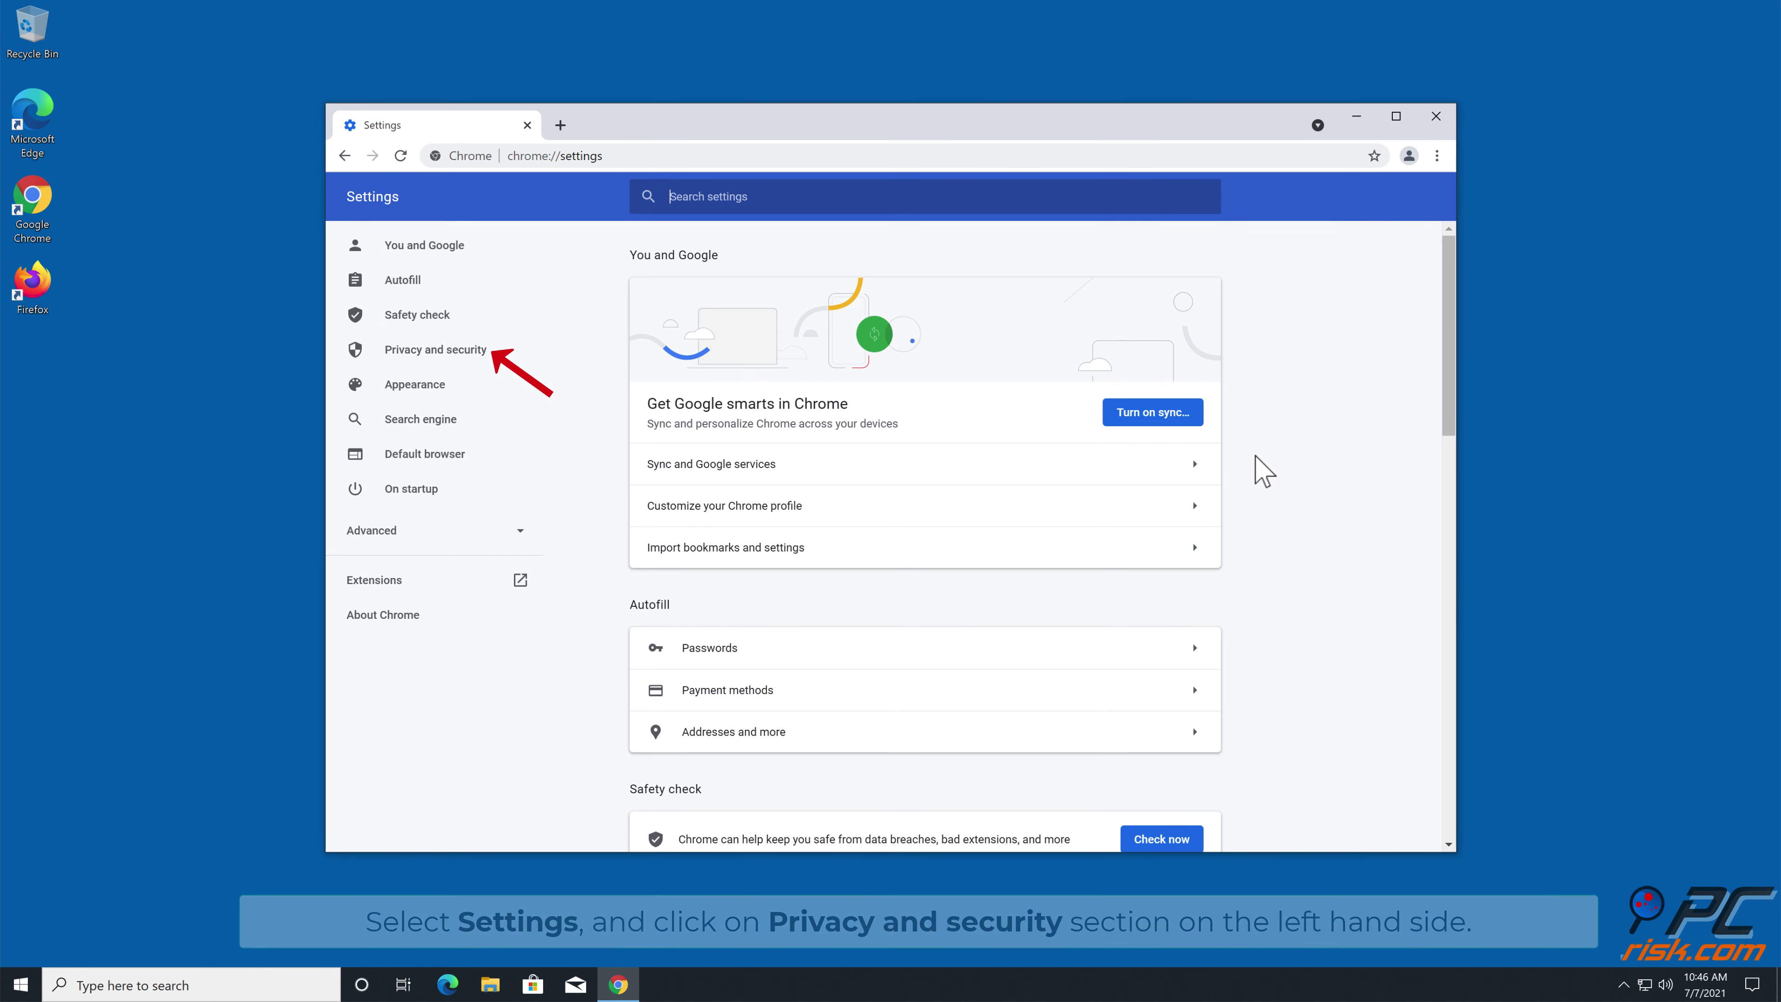
left_click(414, 354)
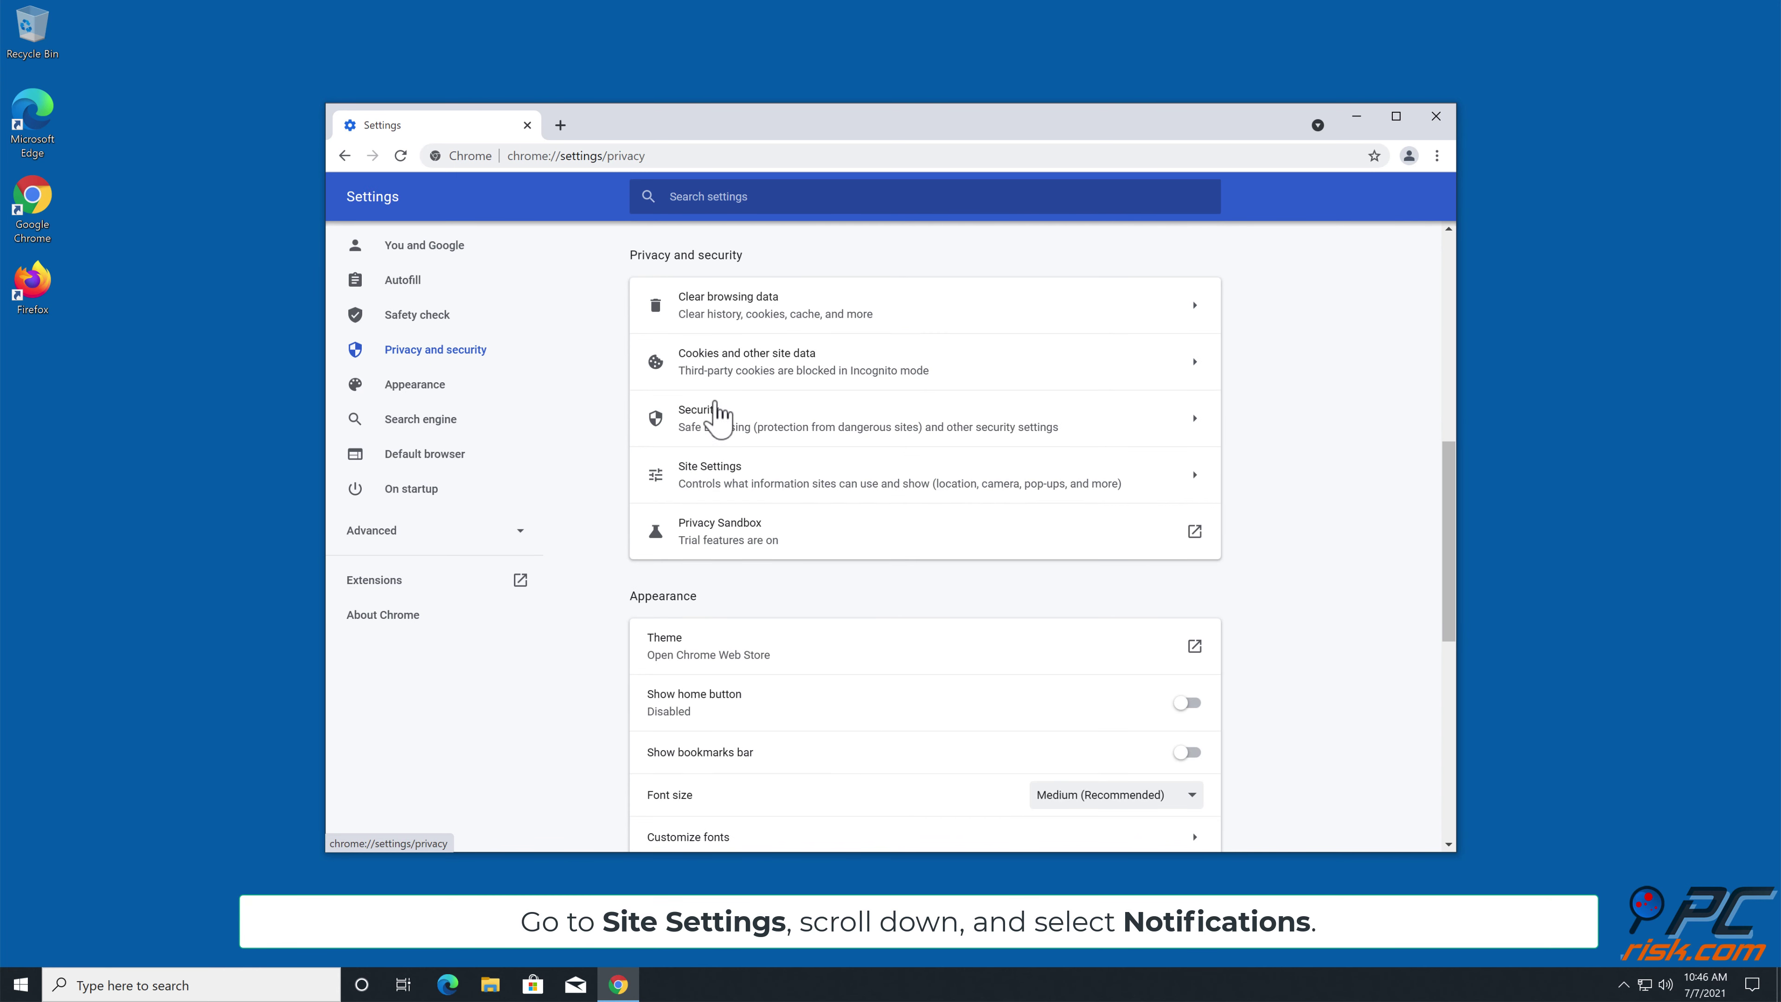
left_click(1194, 483)
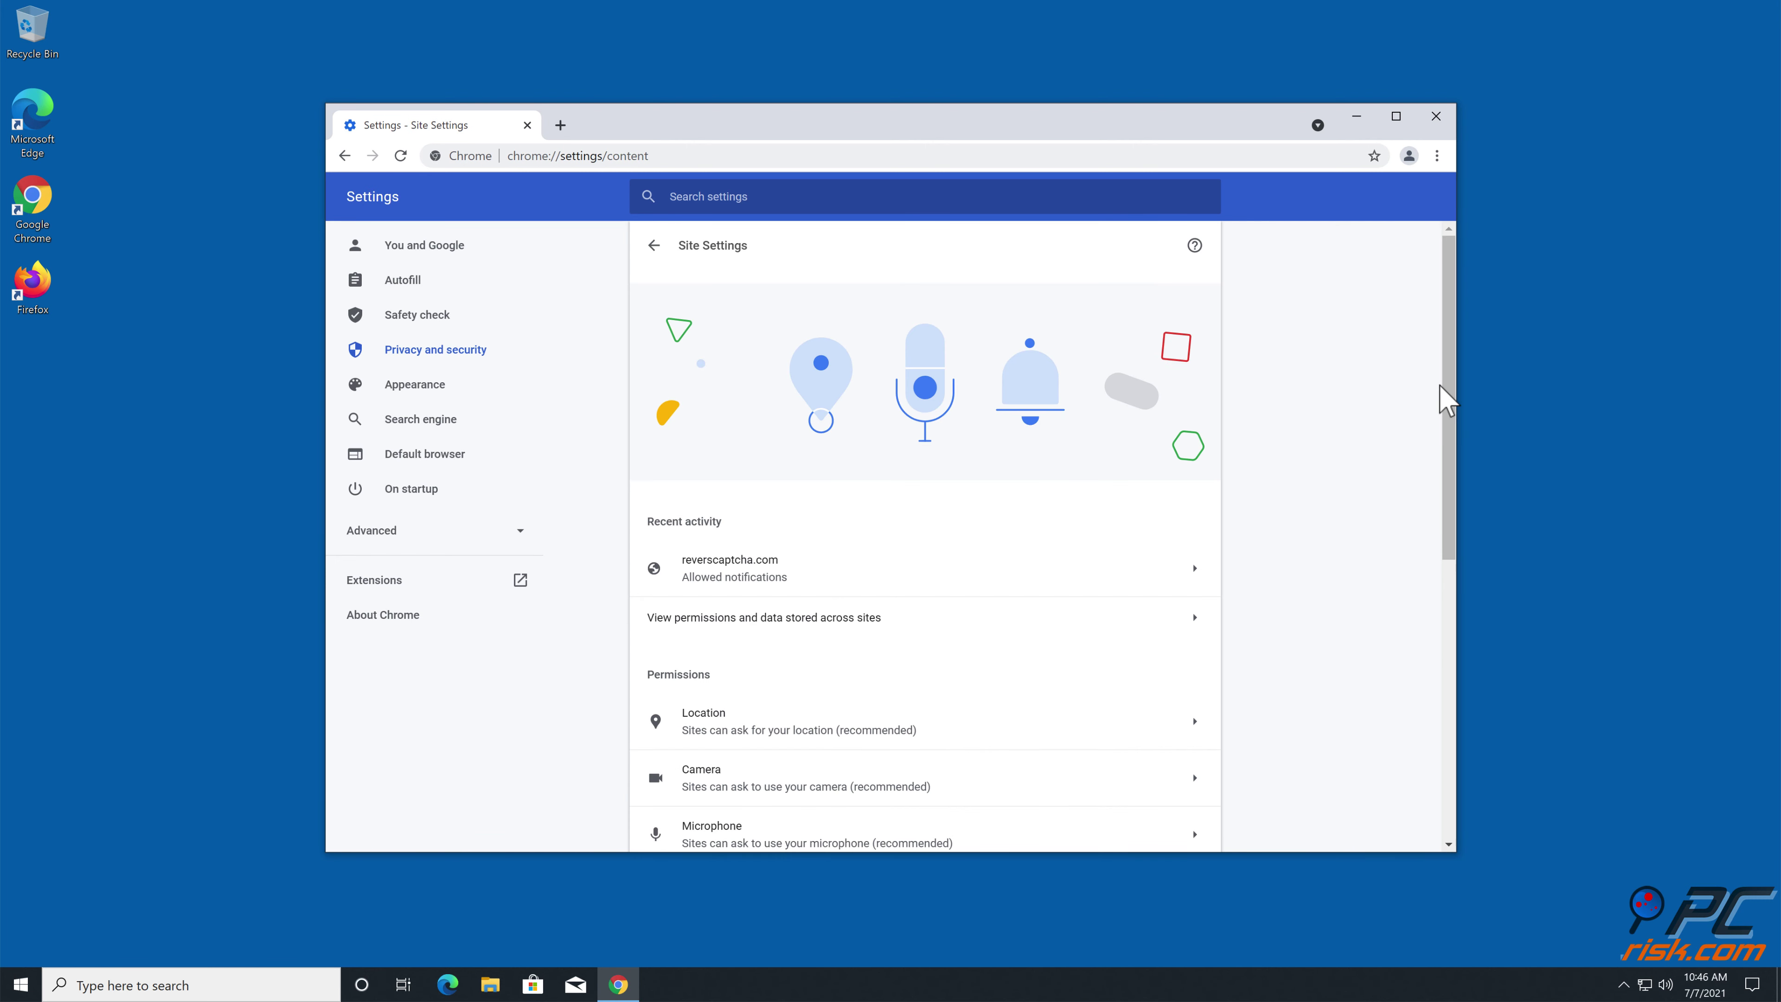
left_click_drag(1445, 380, 1446, 609)
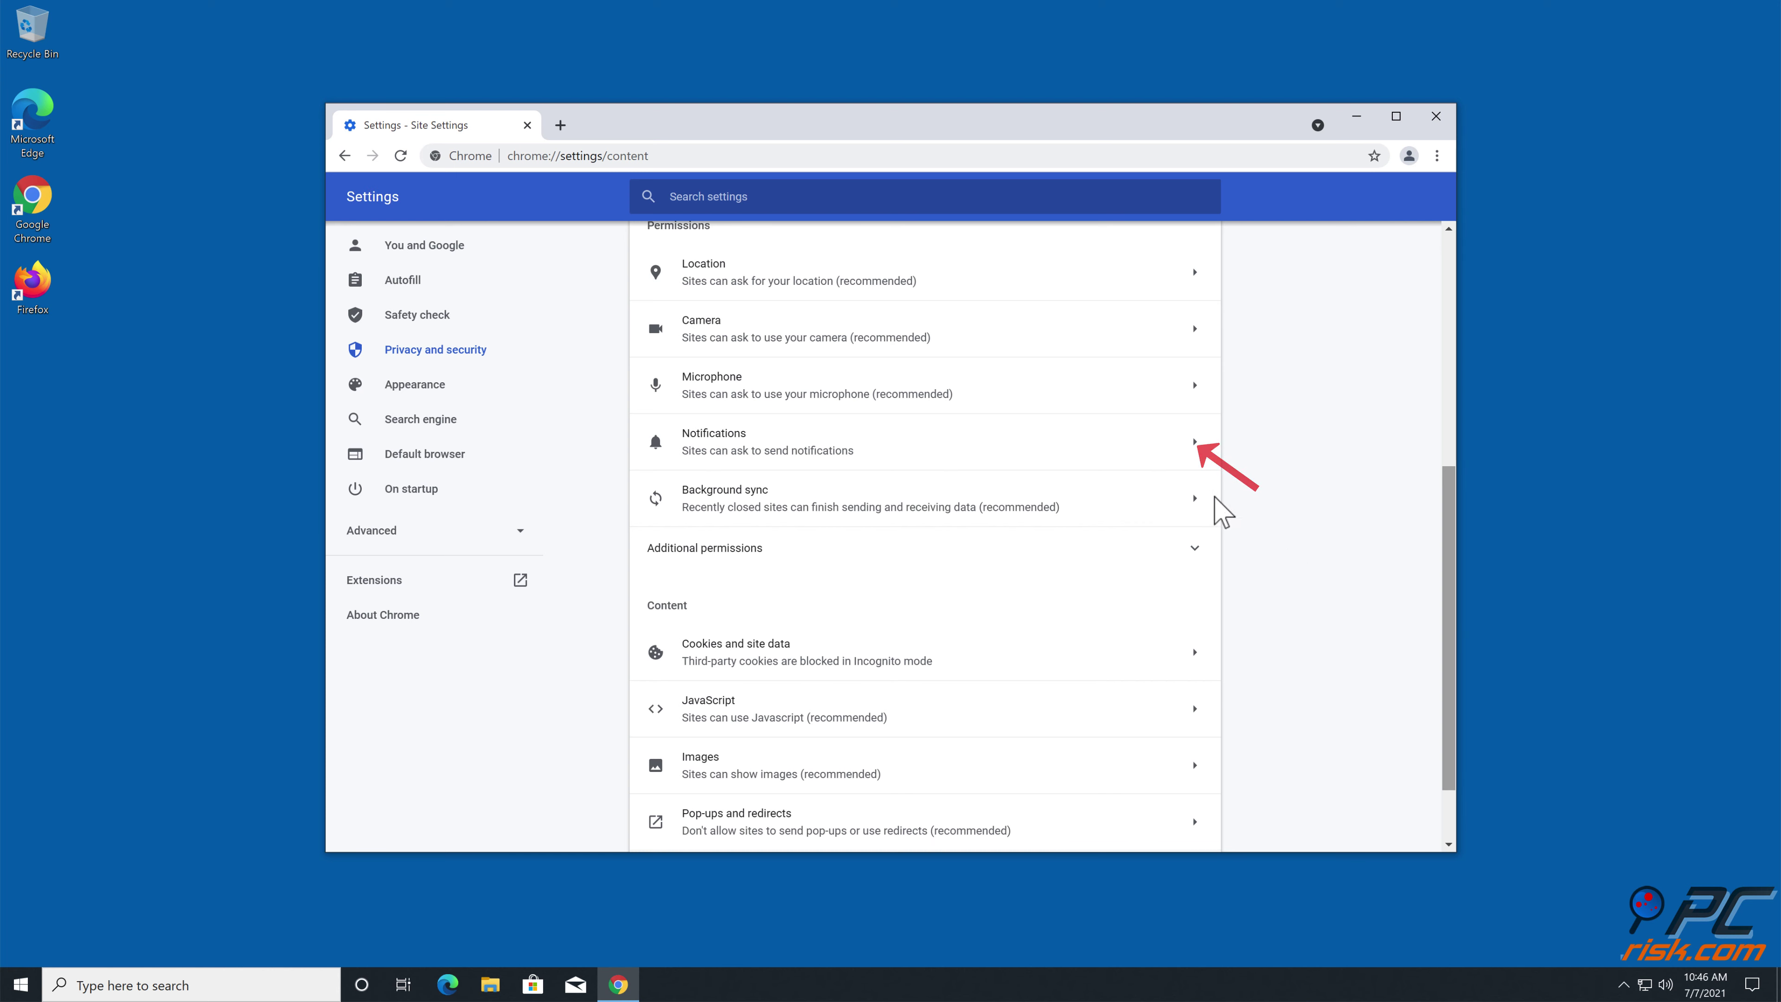
Remove reverscaptcha.com from Chrome's allowed notification sites and close Chrome
left_click(1194, 442)
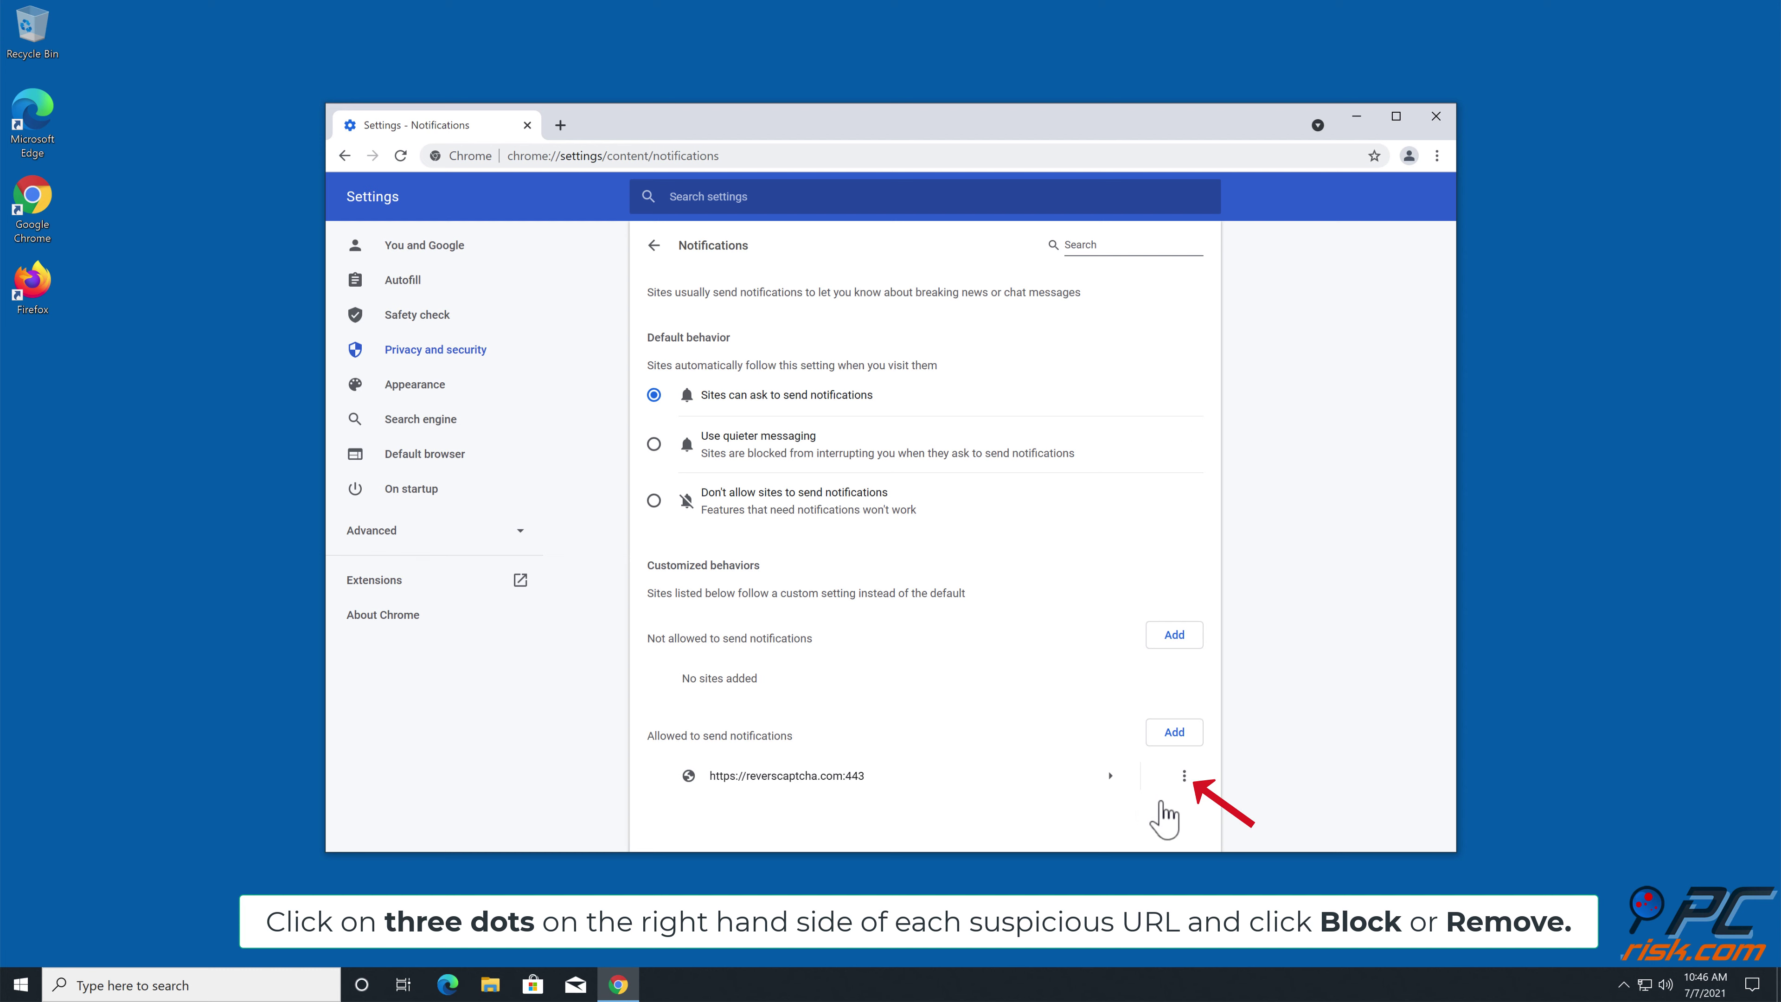
left_click(1184, 776)
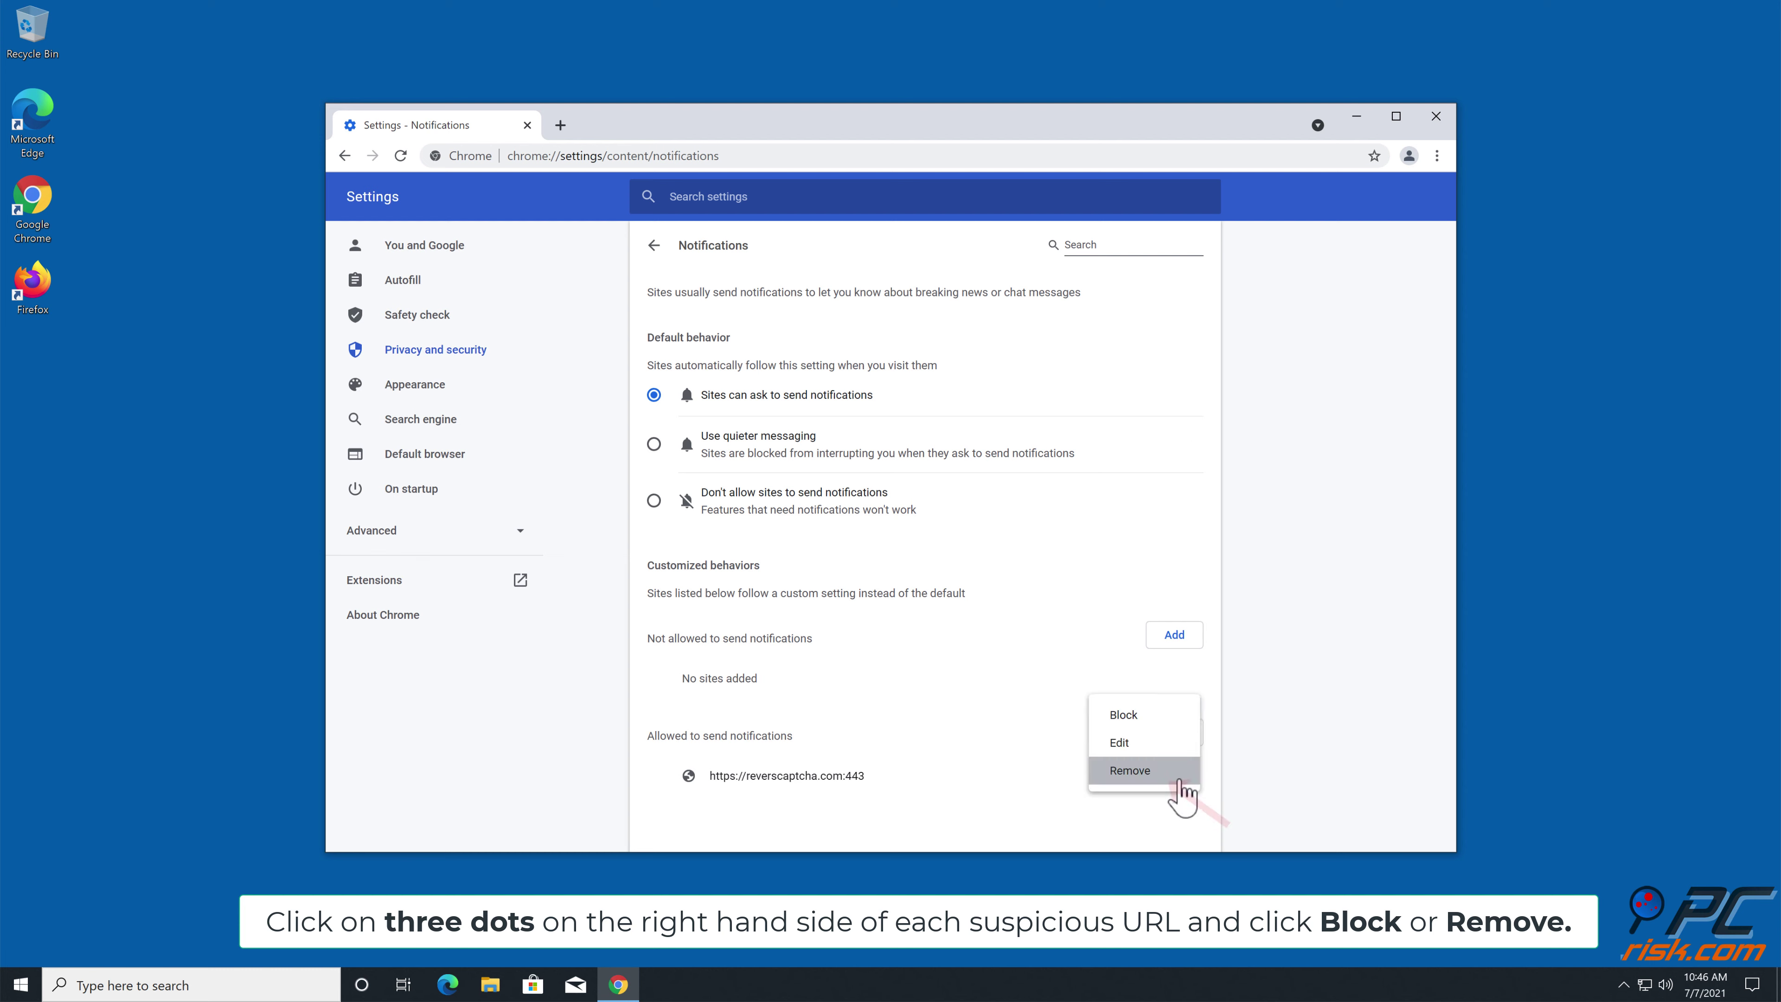
left_click(1145, 772)
left_click(1434, 119)
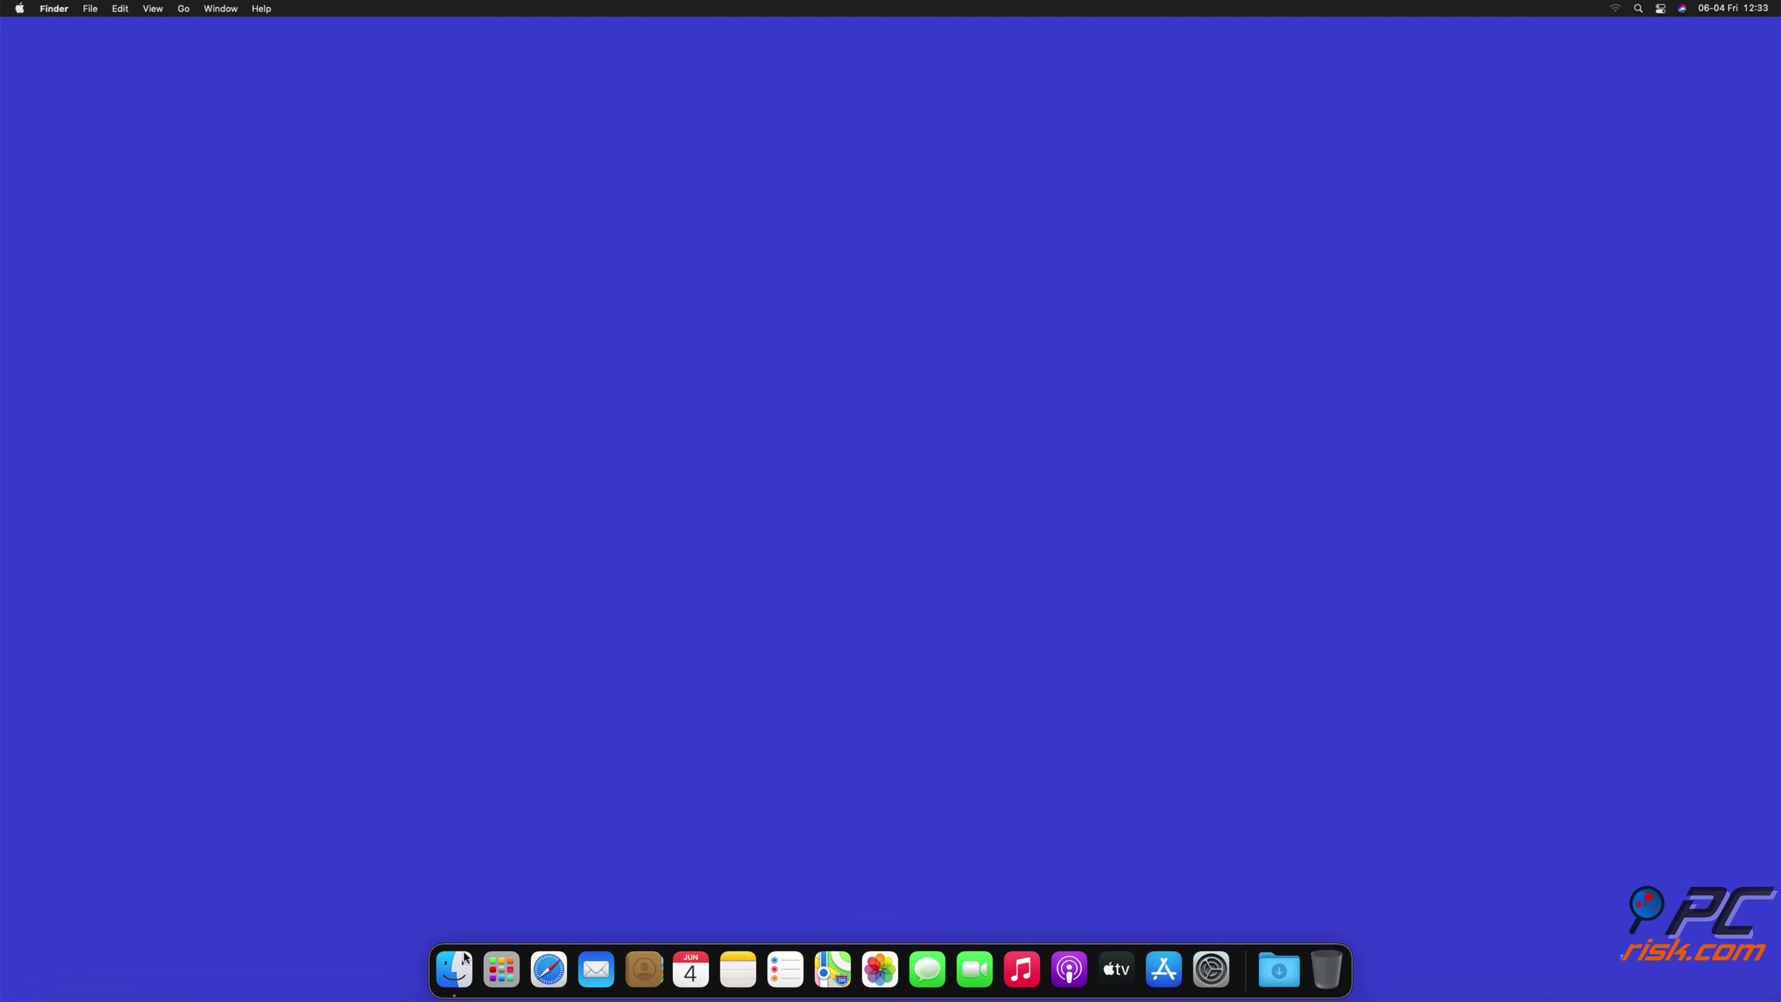
Launch Safari and open Safari > Preferences
left_click(548, 969)
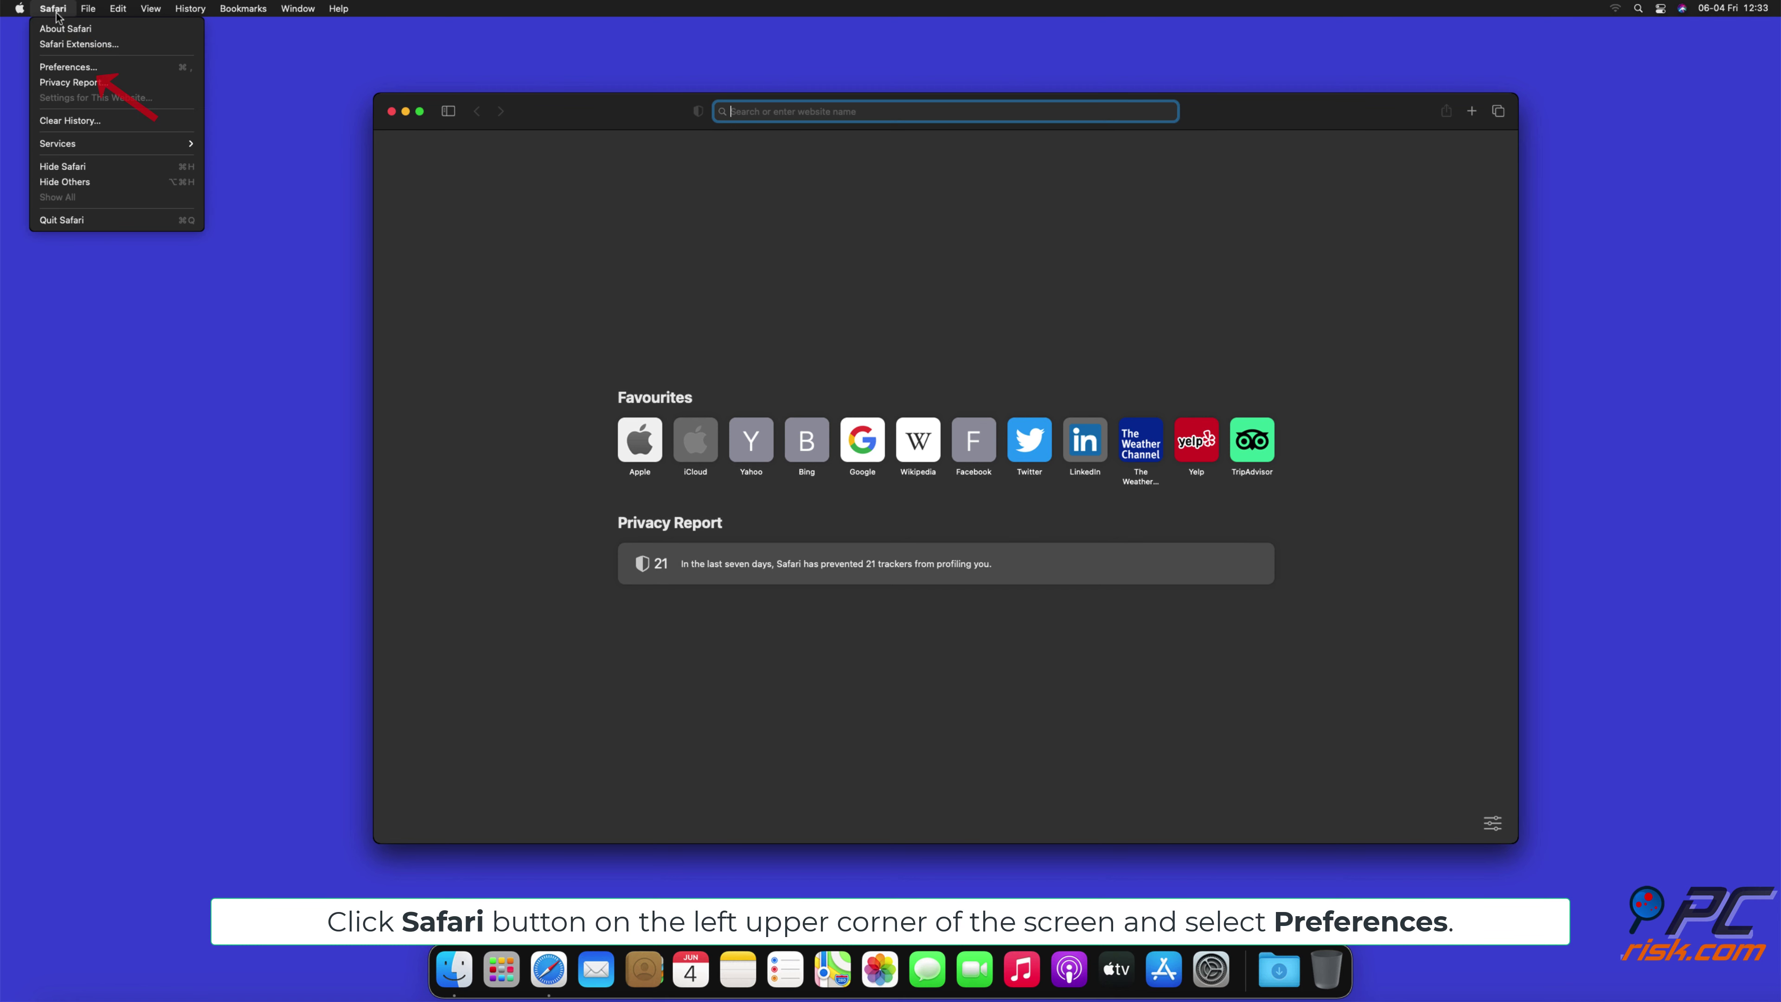
left_click(87, 67)
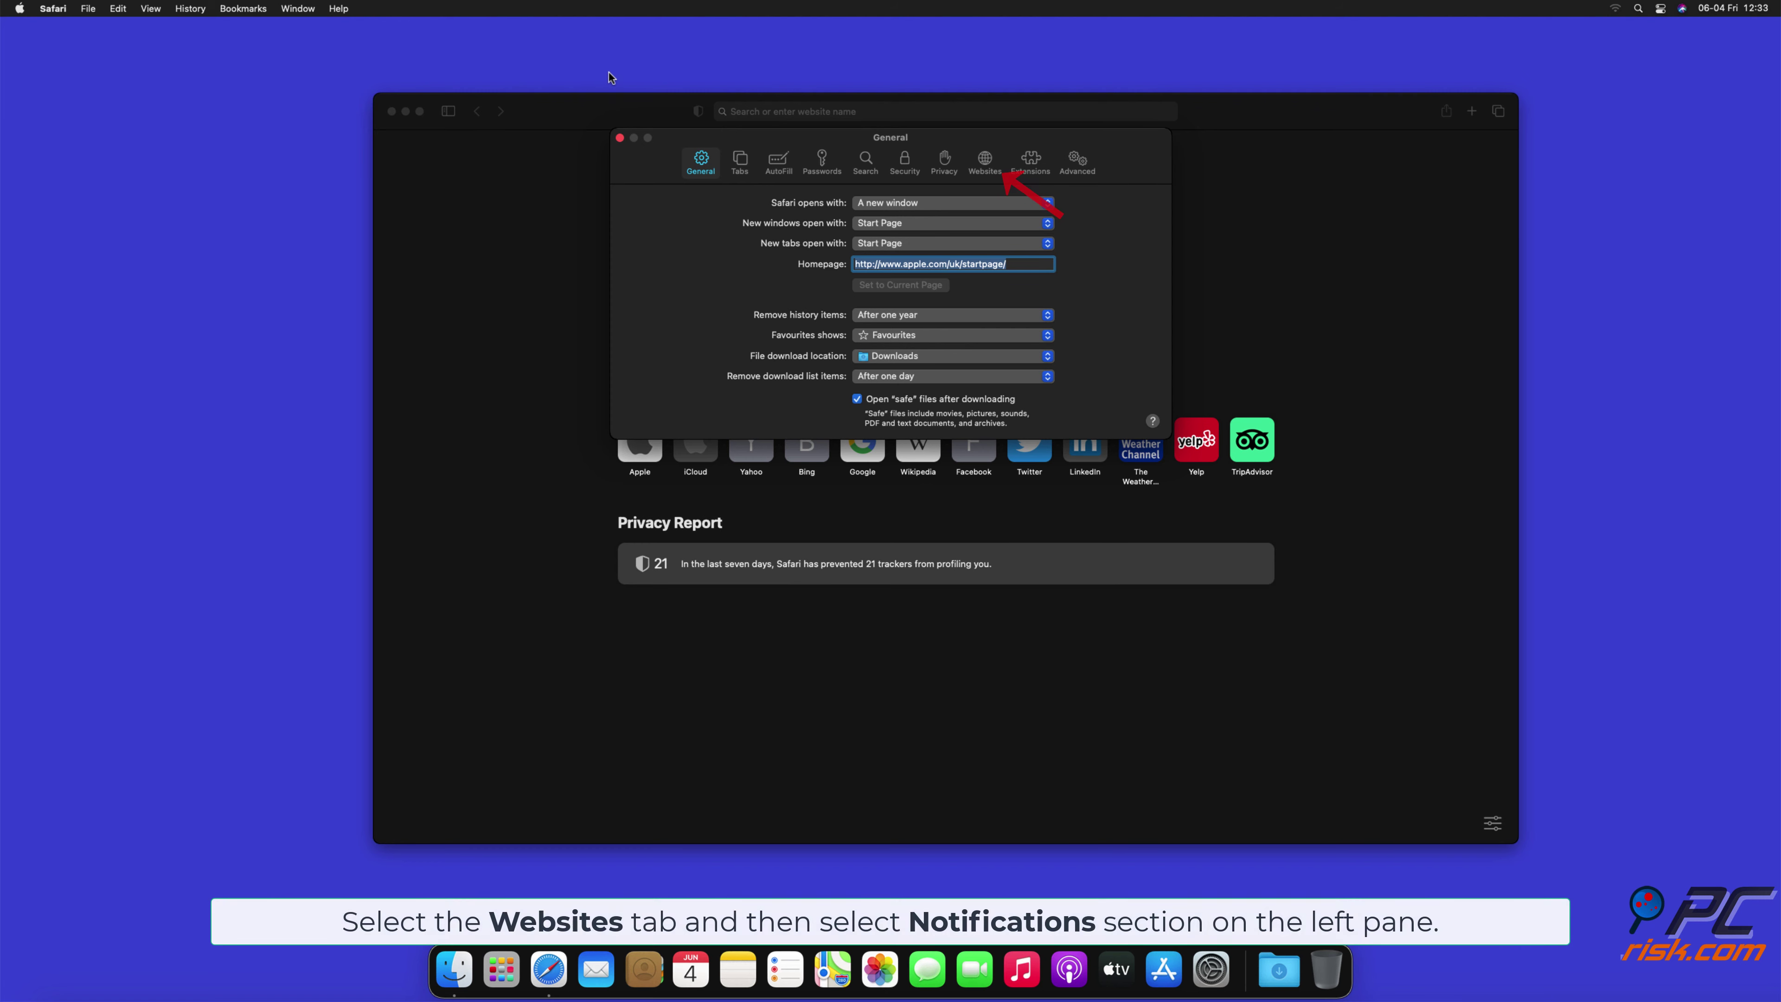
Show the Notifications list in Safari's Websites preferences
left_click(981, 165)
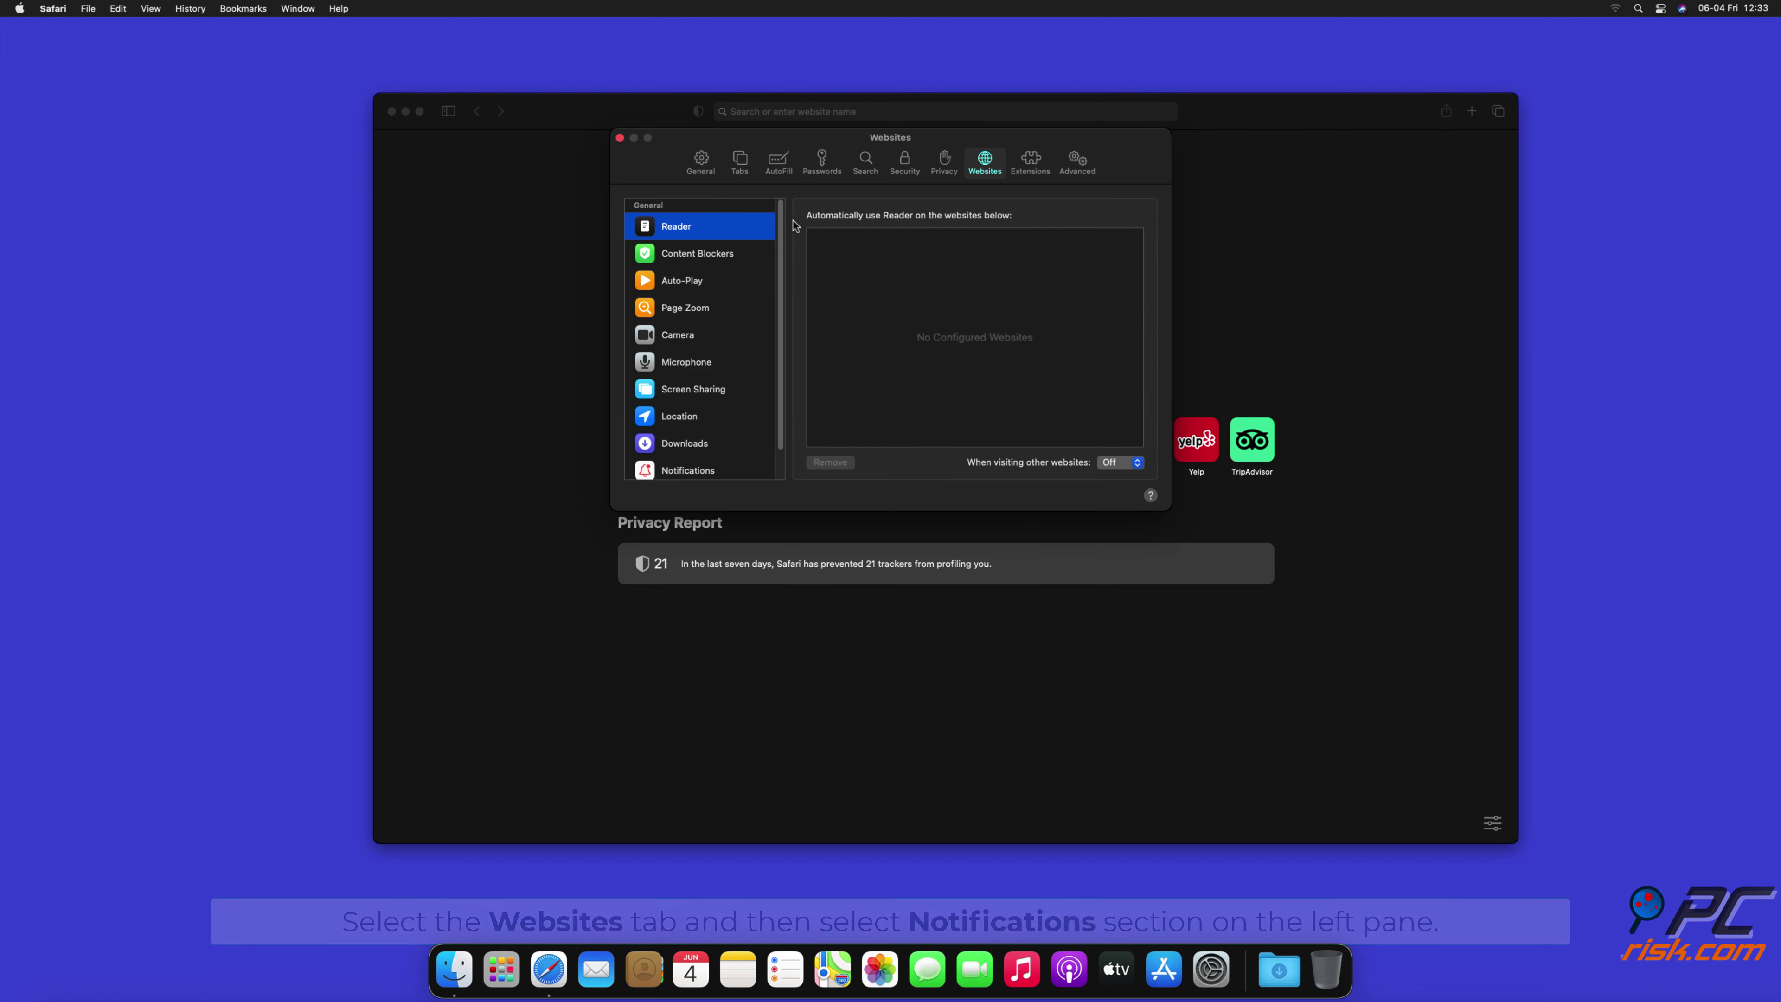
left_click_drag(786, 231, 783, 265)
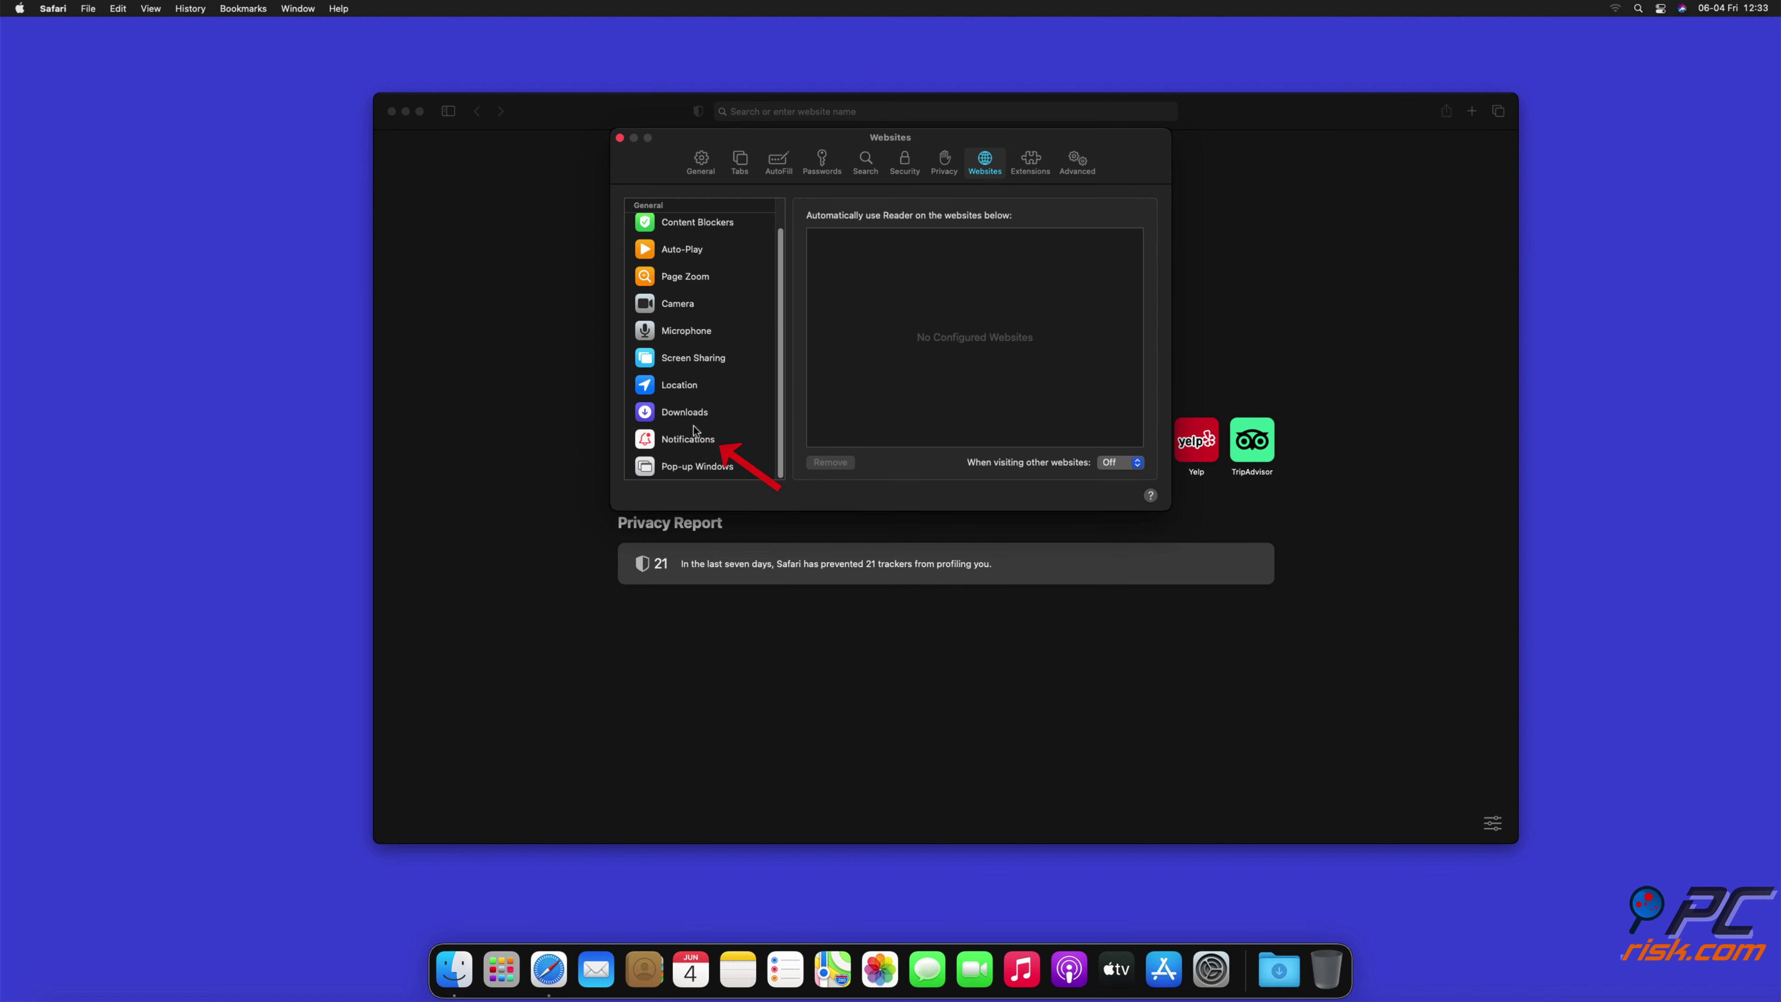
left_click(688, 442)
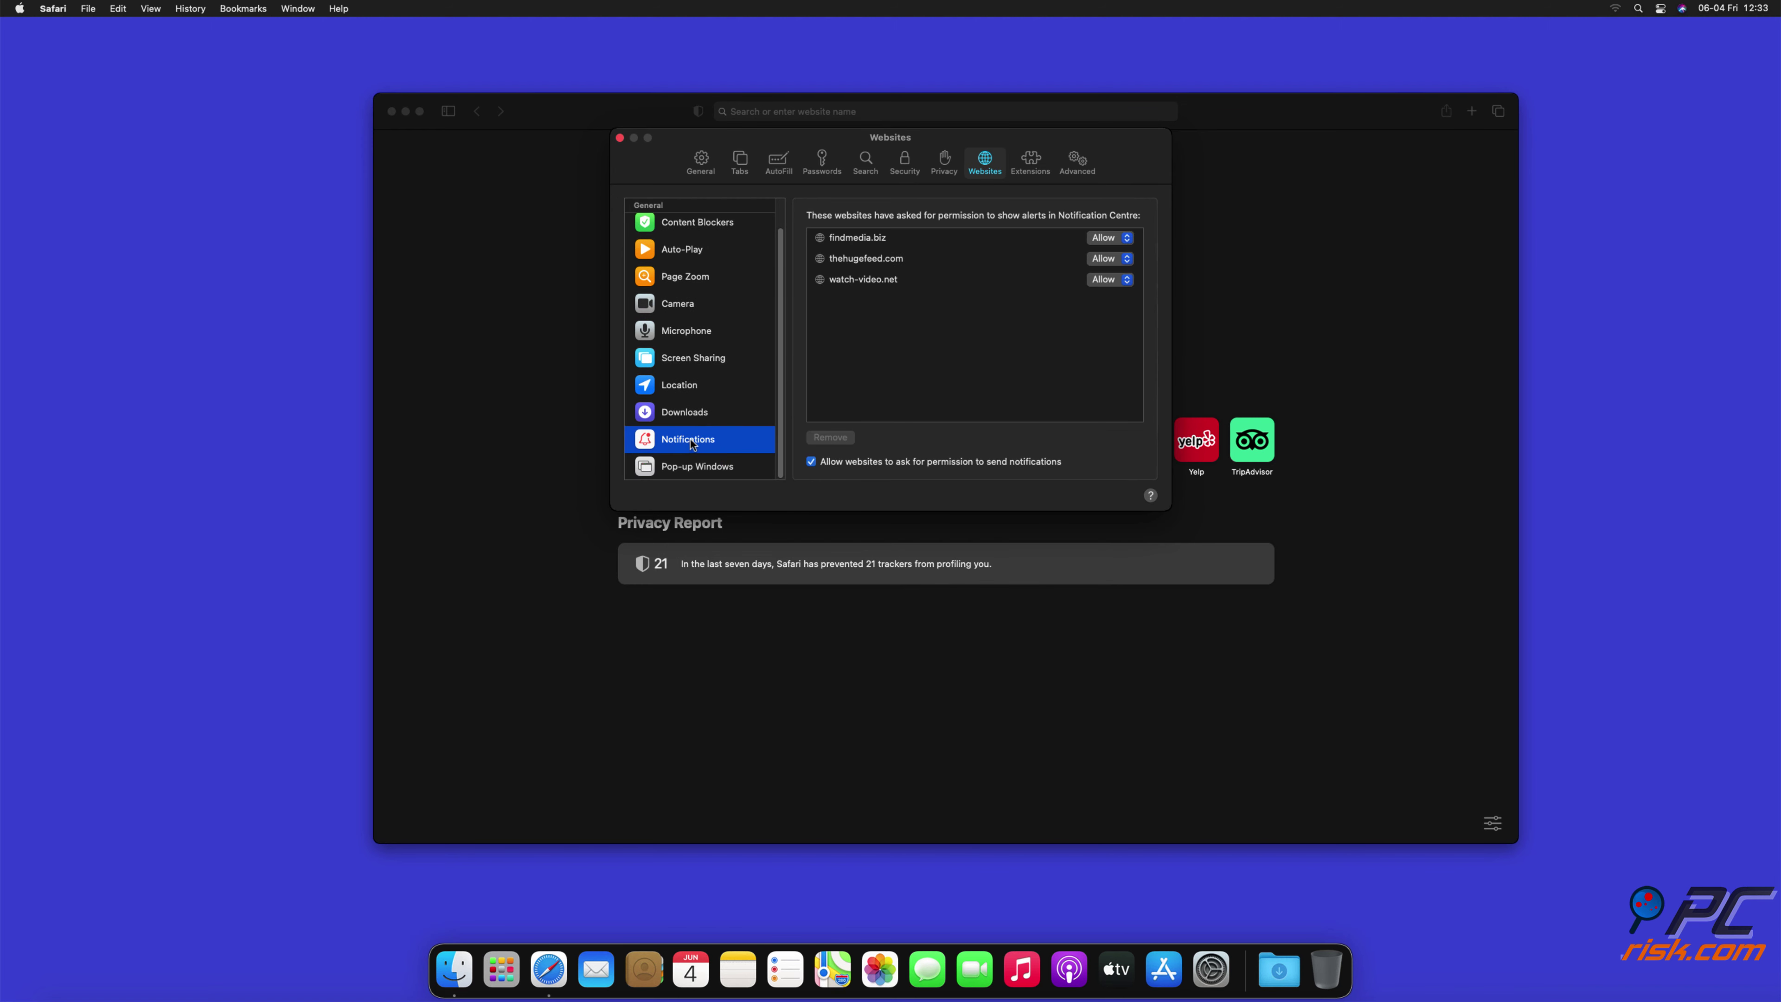
Set findmedia.biz, thehugefeed.com and watch-video.net to Deny, then close Preferences and Safari
left_click(1128, 242)
left_click(1116, 256)
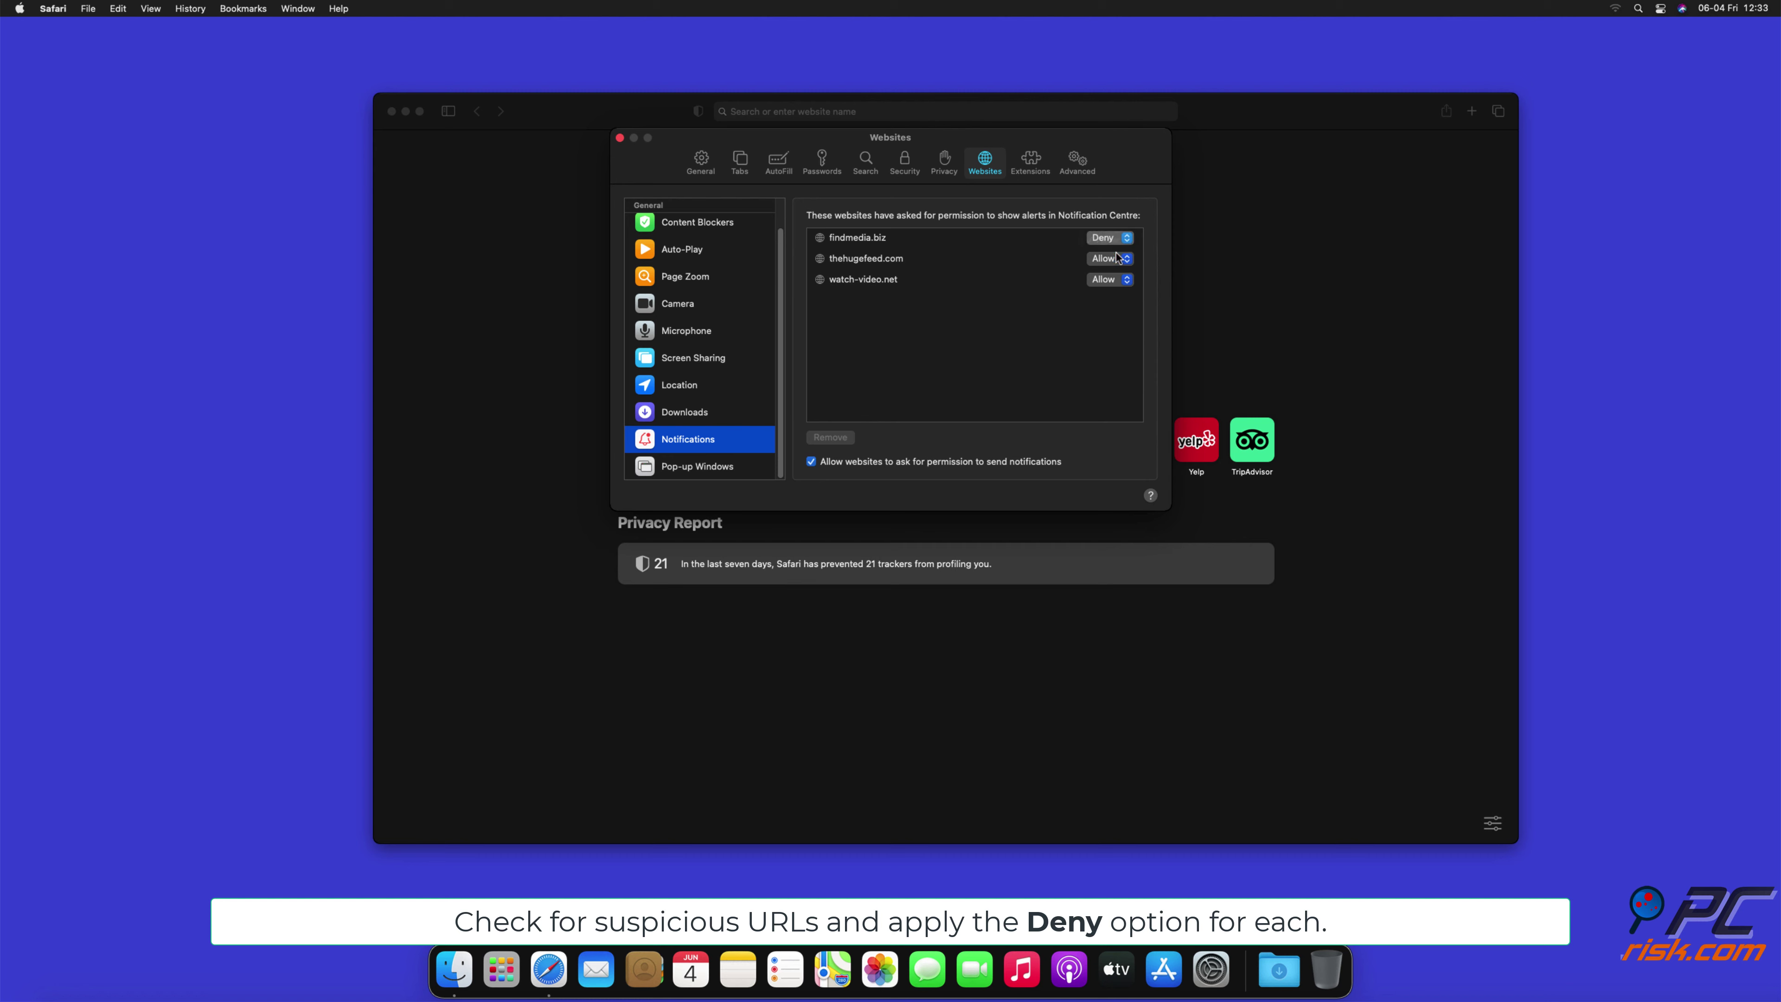
left_click(1128, 259)
left_click(1115, 277)
left_click(1125, 279)
left_click(1108, 299)
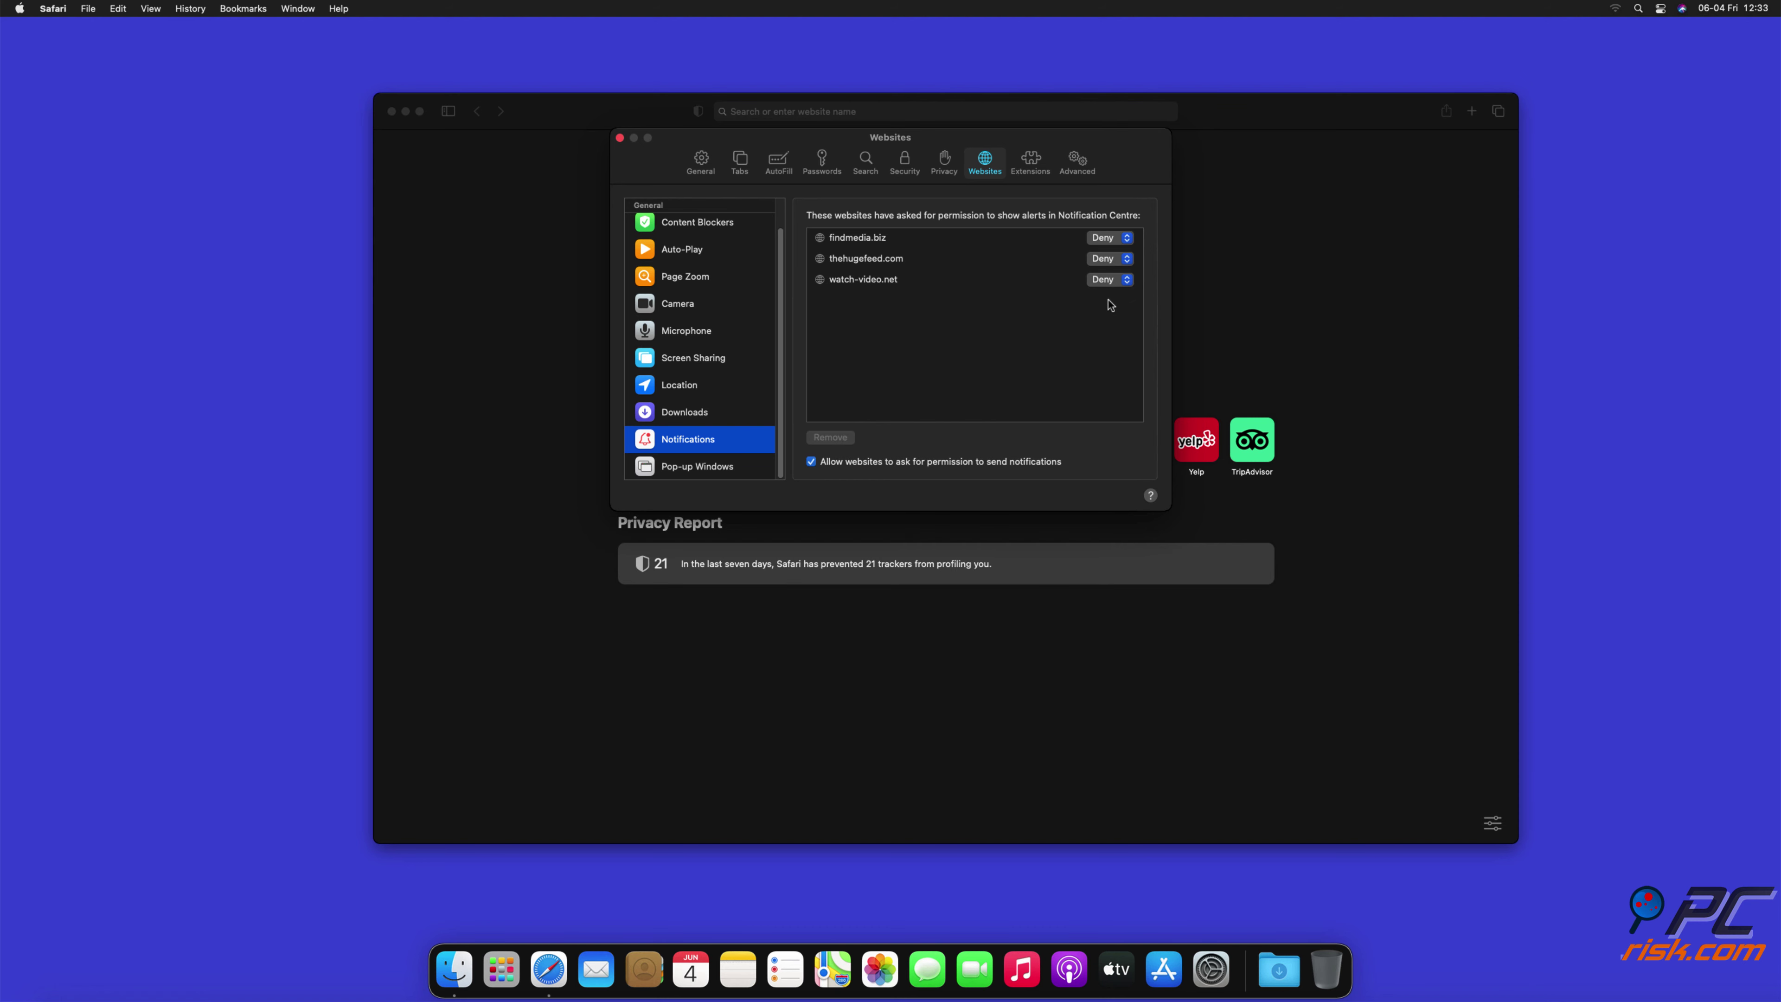
left_click(619, 138)
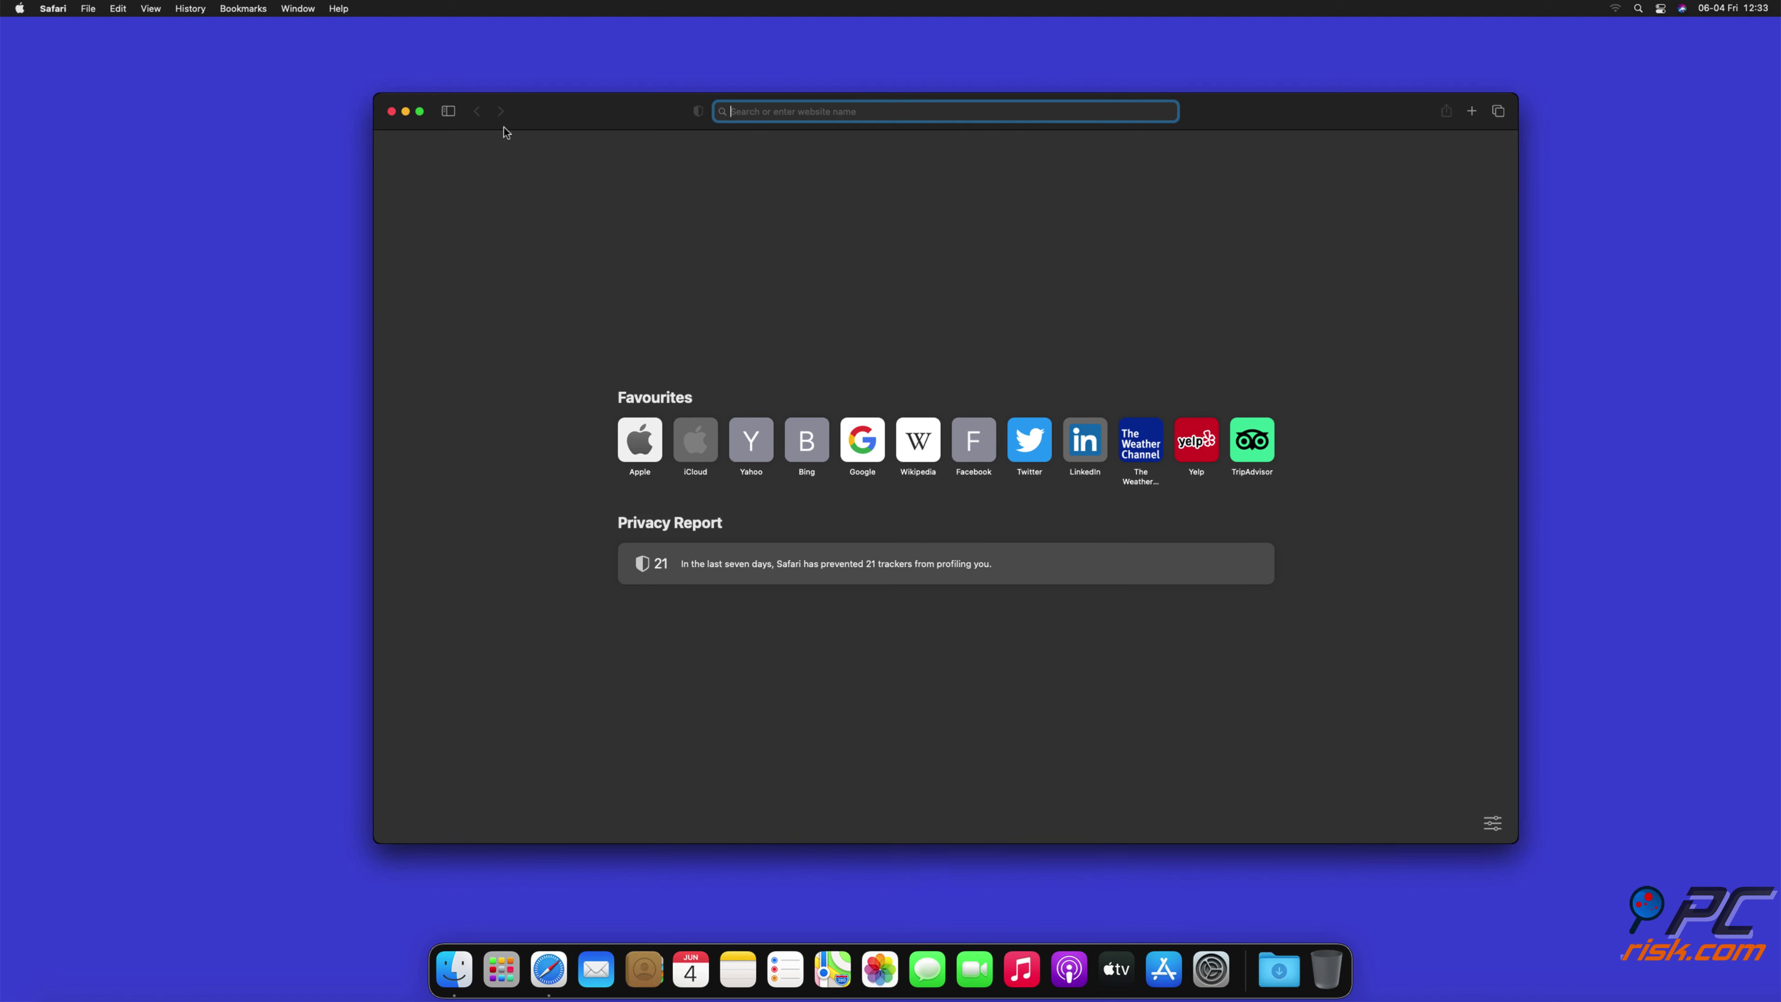
left_click(392, 112)
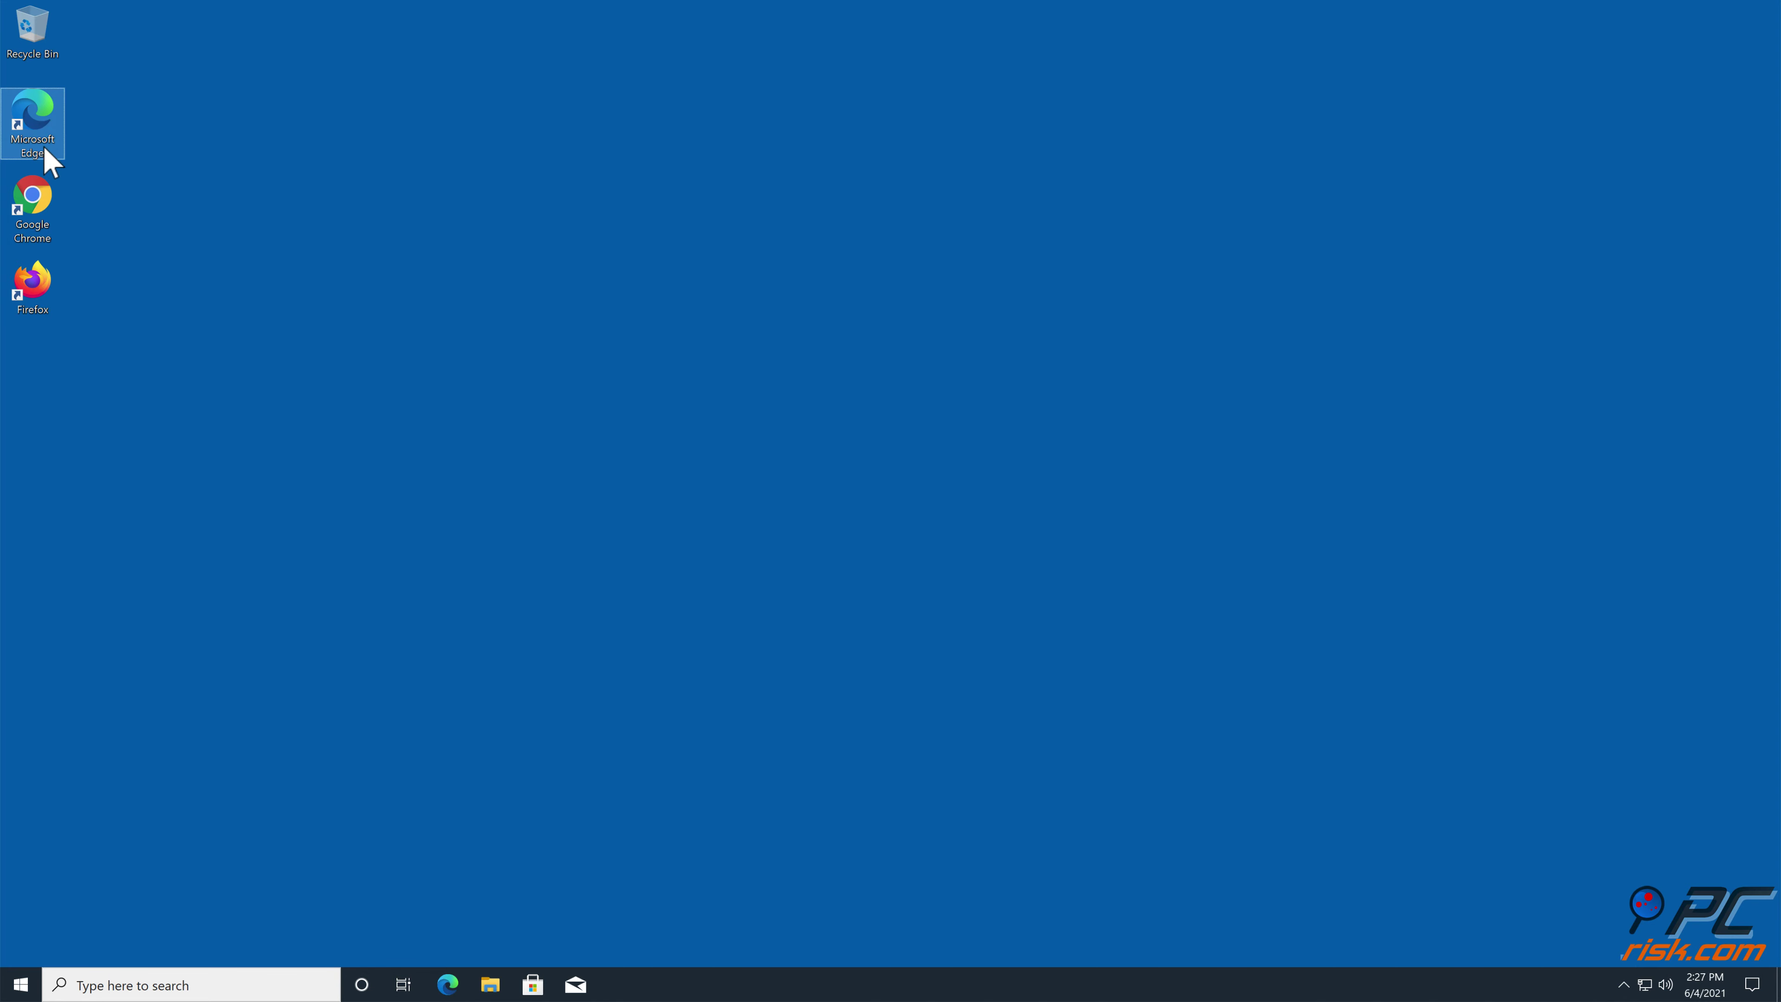
Launch Microsoft Edge and open its Settings page from the … menu
double_click(44, 147)
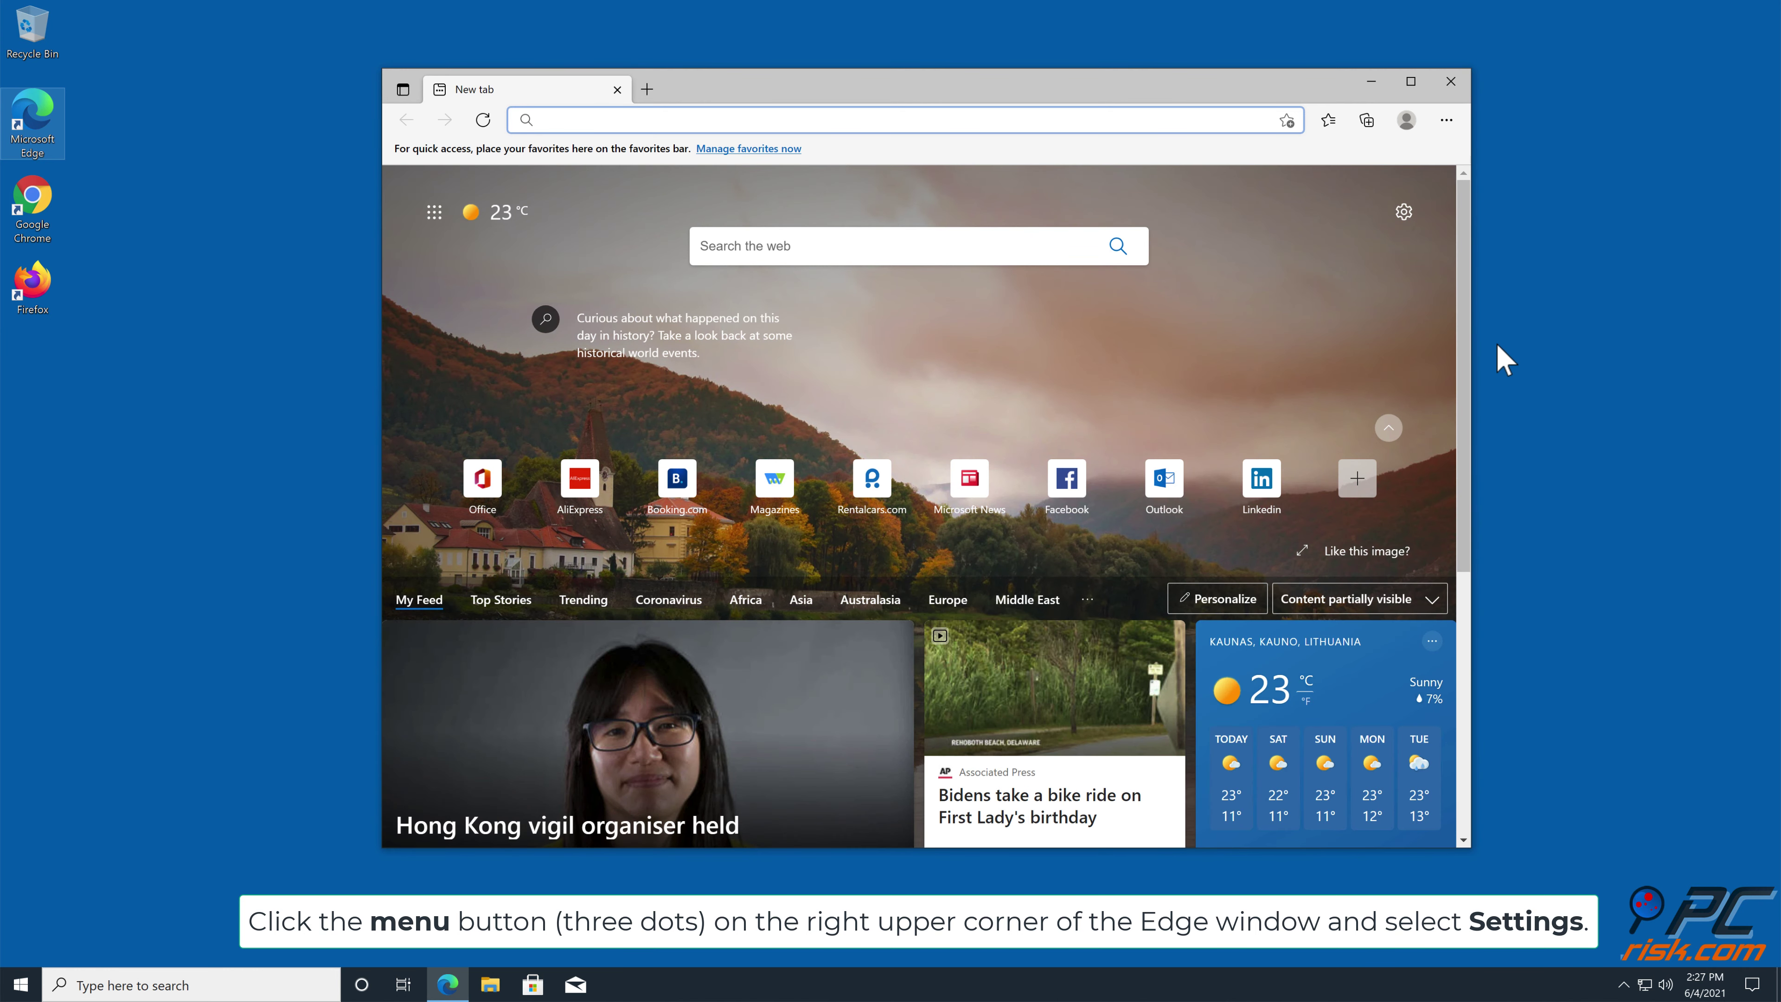
left_click(1447, 123)
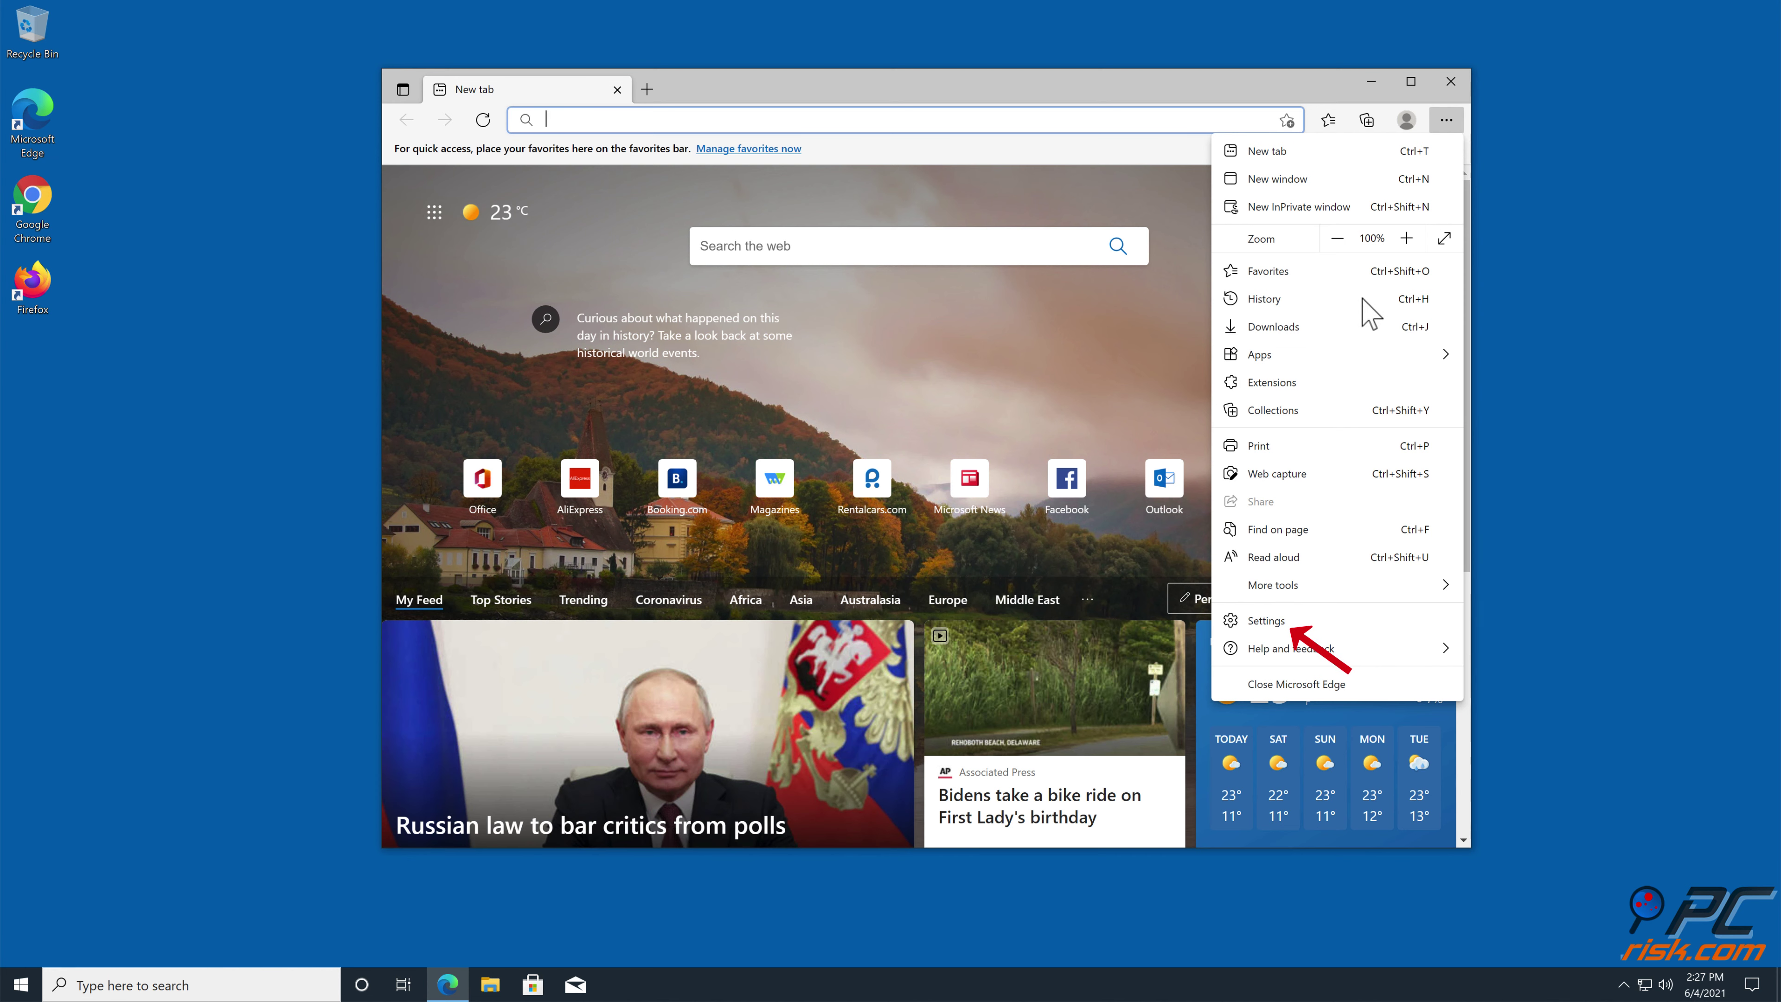
left_click(1278, 621)
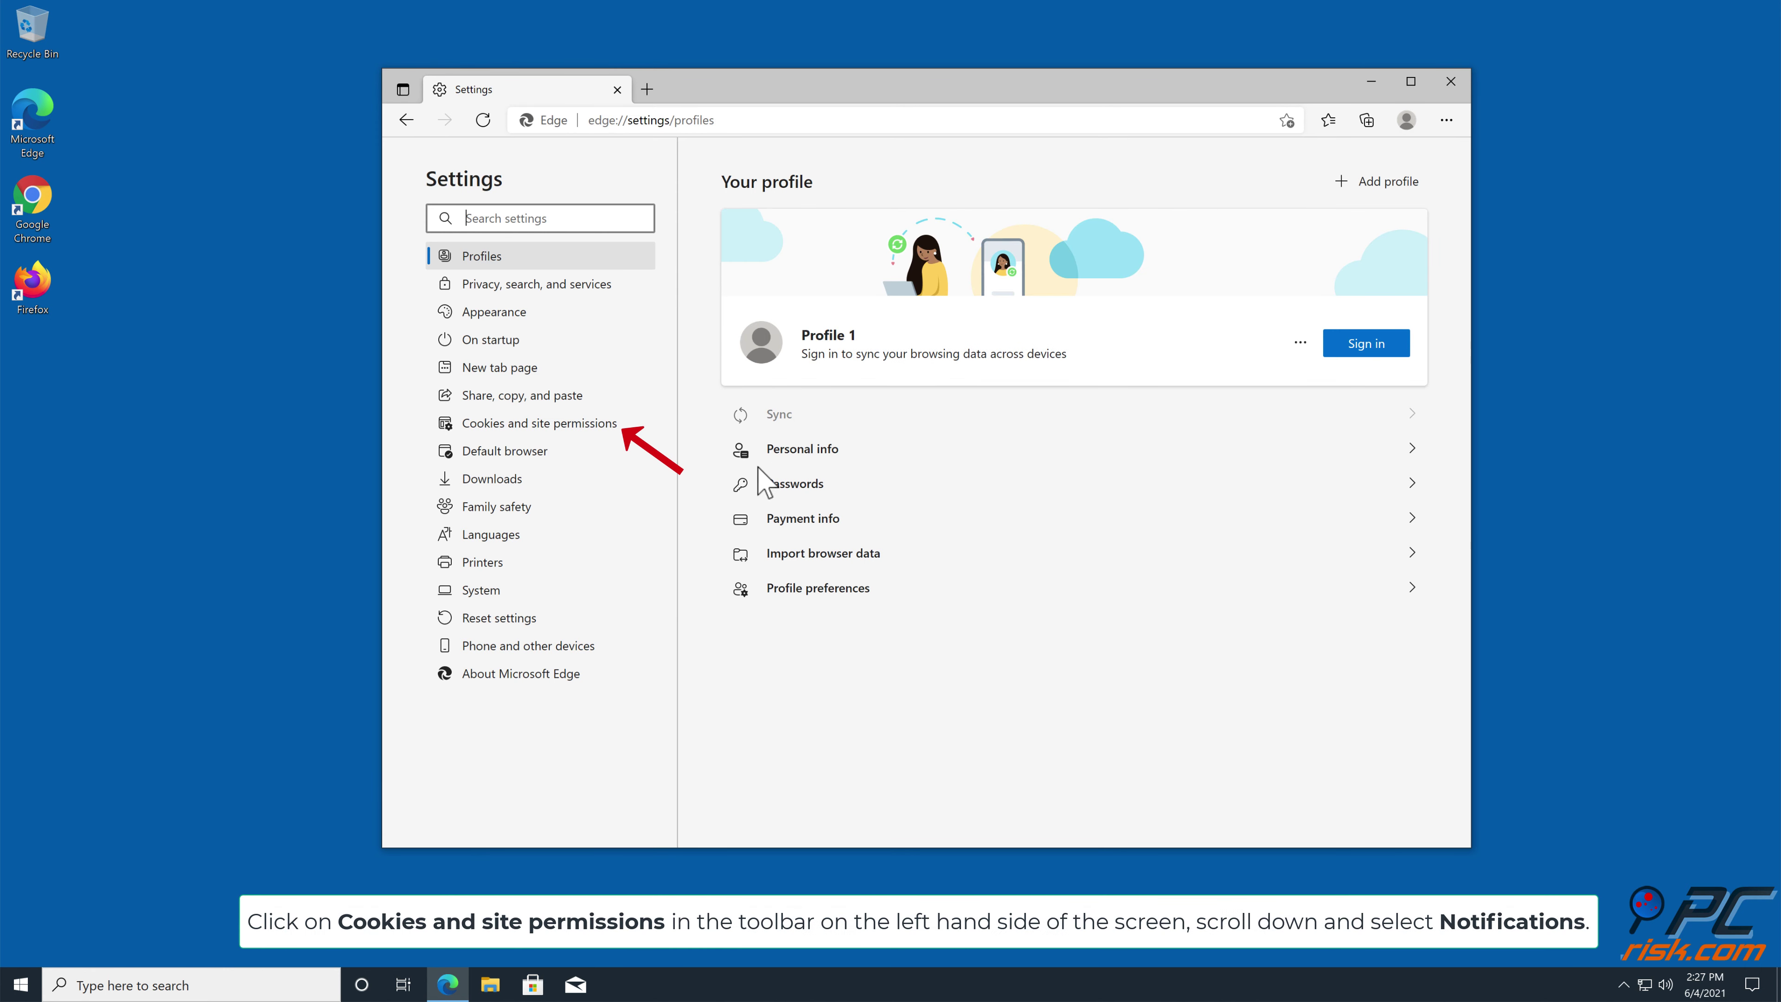
Remove captcharesolver.com from Edge's notification permissions and close Edge
left_click(577, 430)
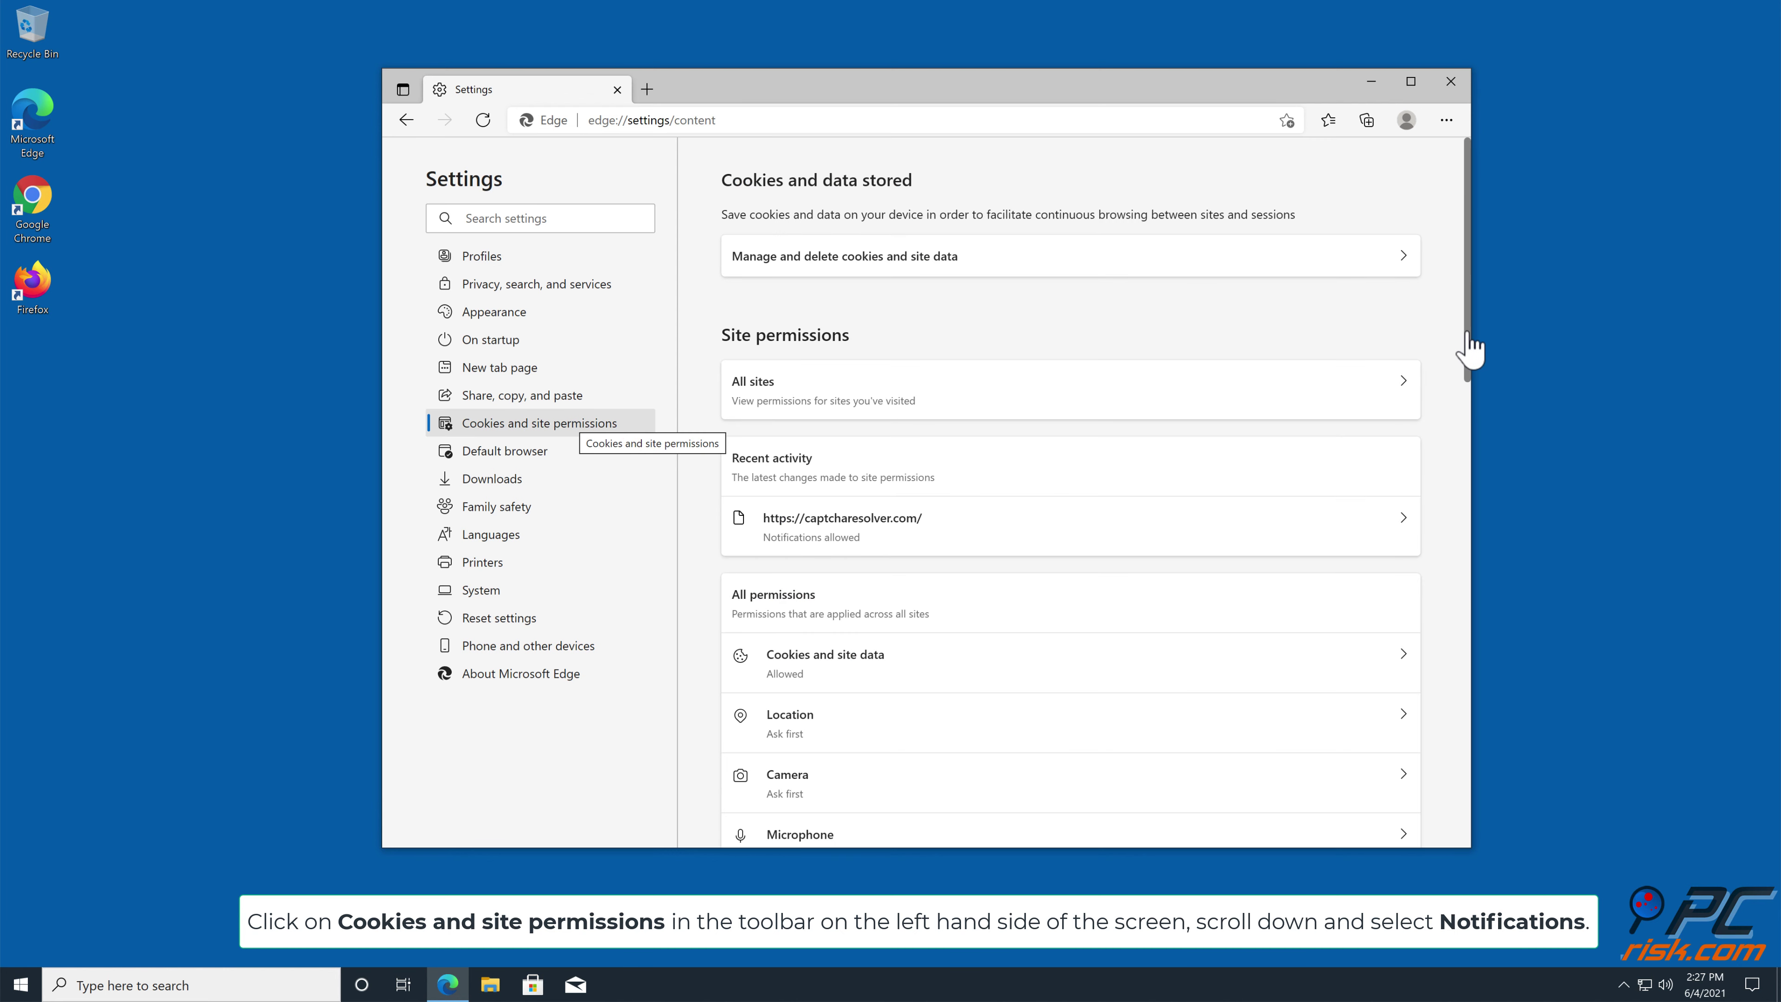
left_click_drag(1469, 330, 1461, 479)
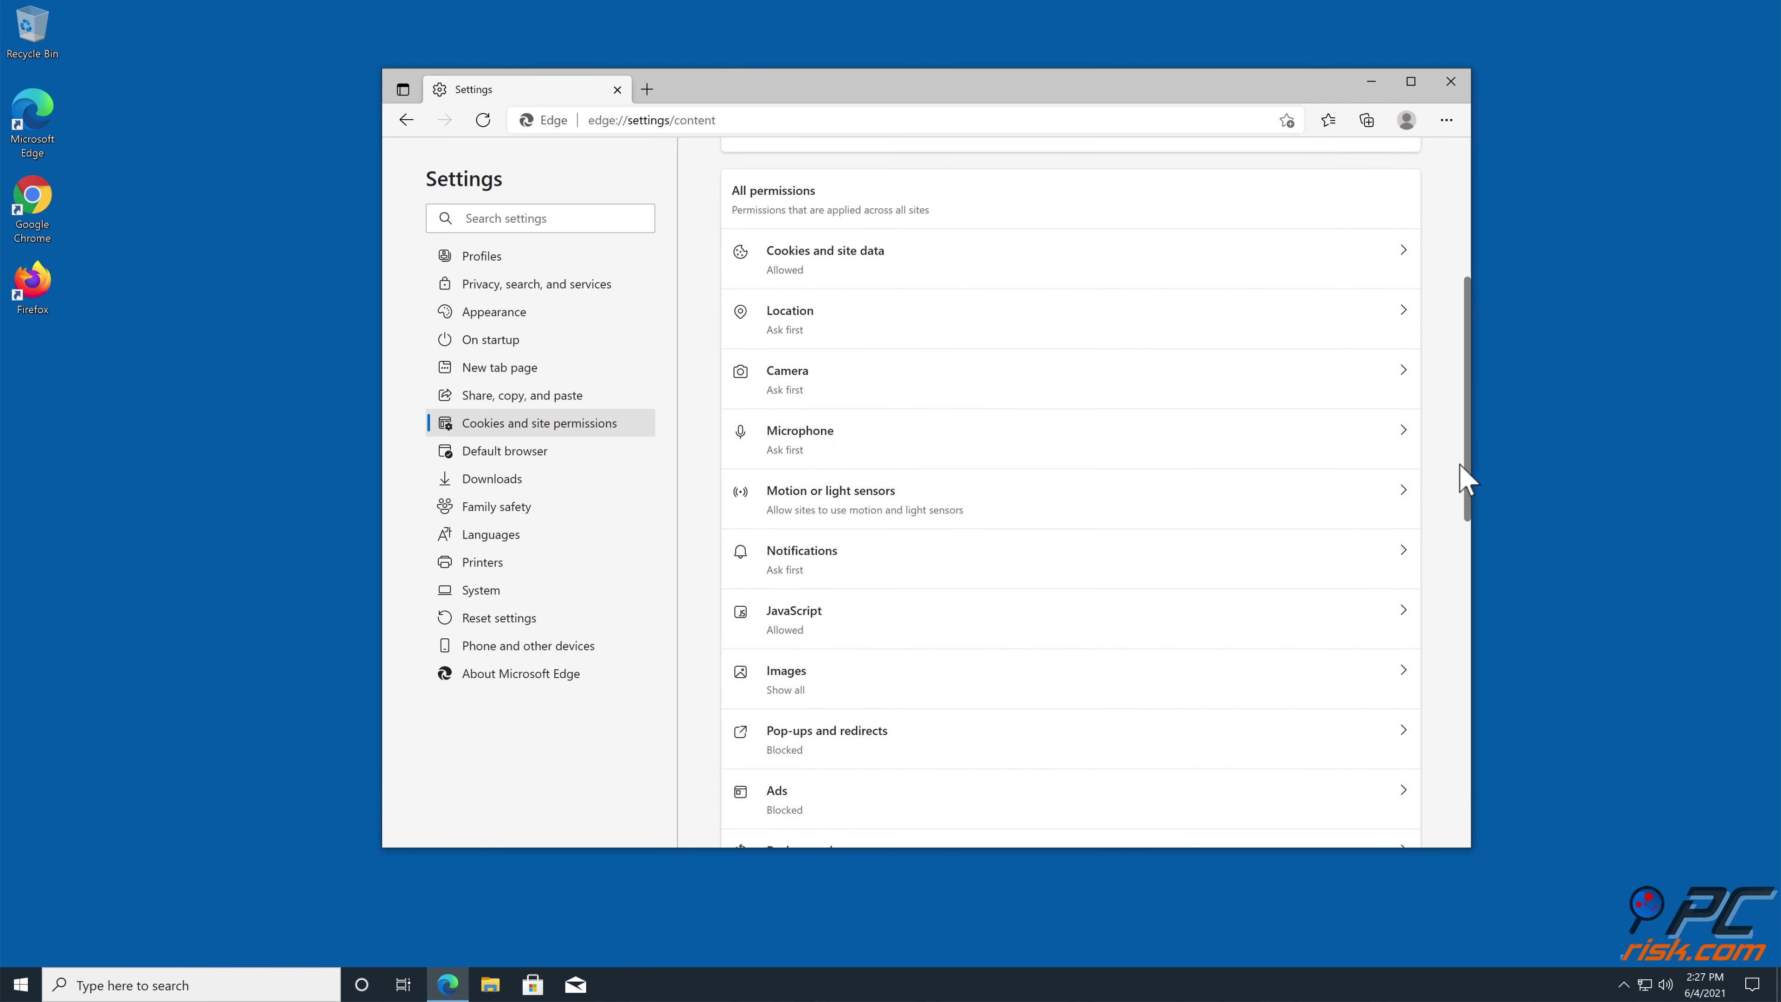
left_click(1403, 542)
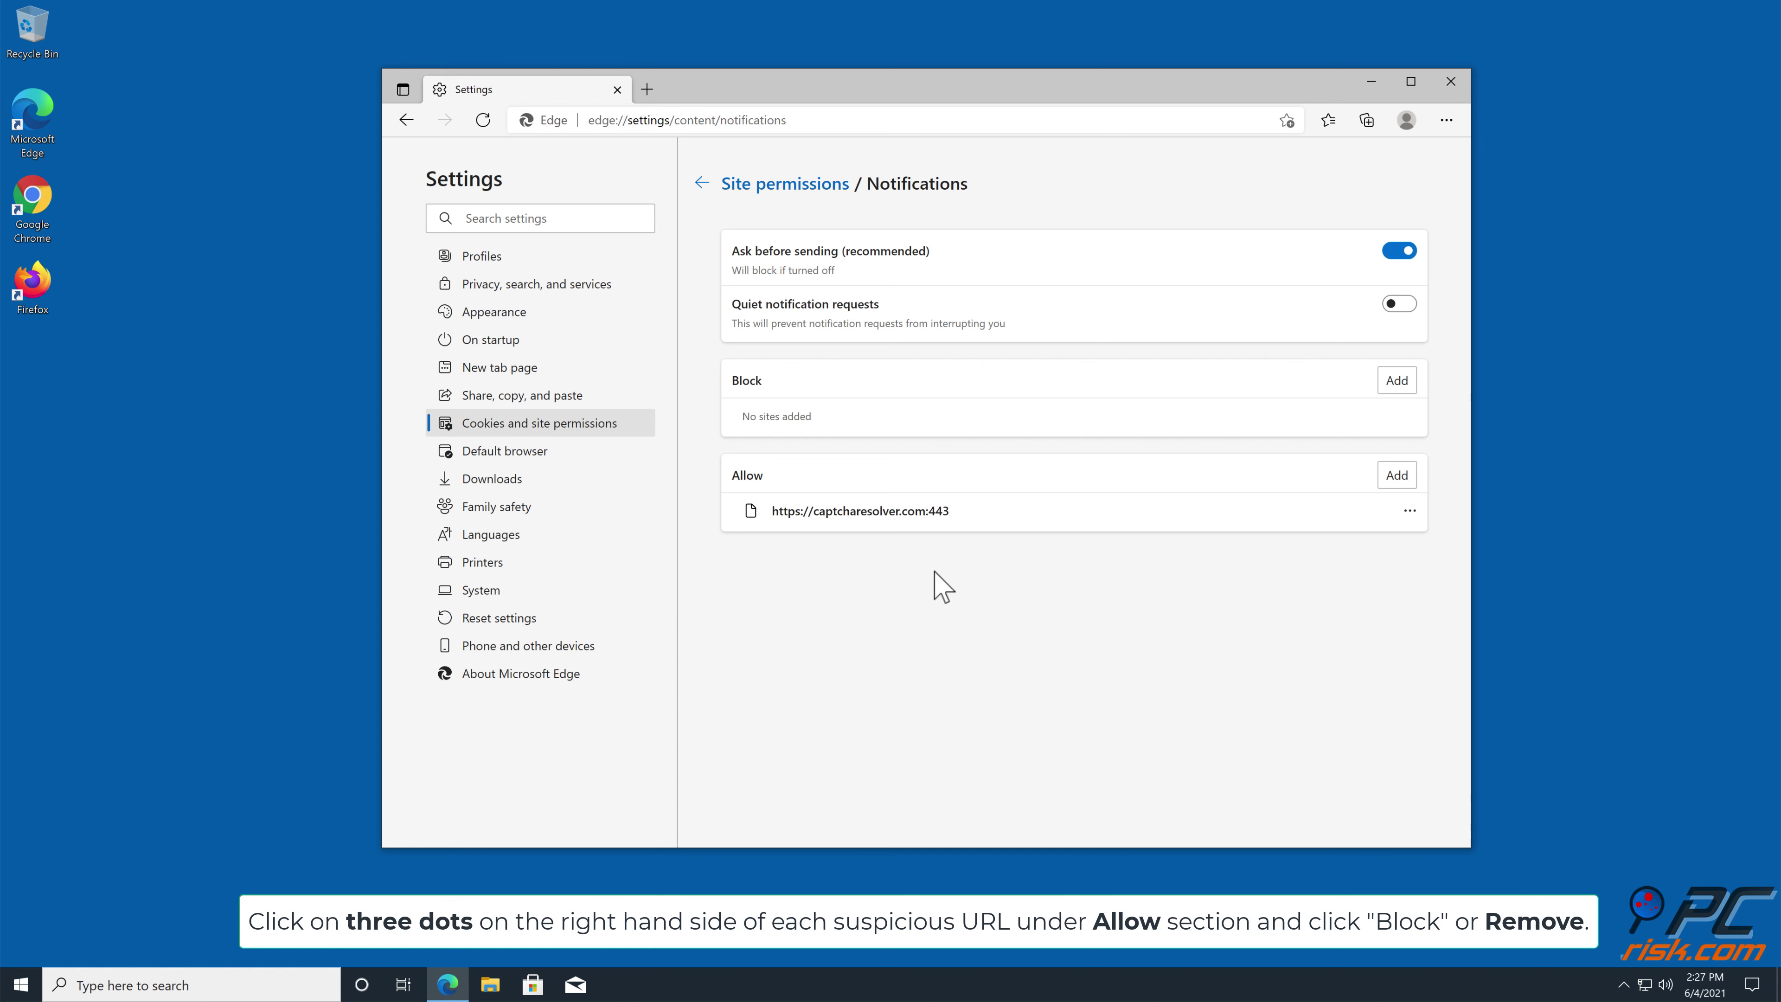
left_click(1410, 513)
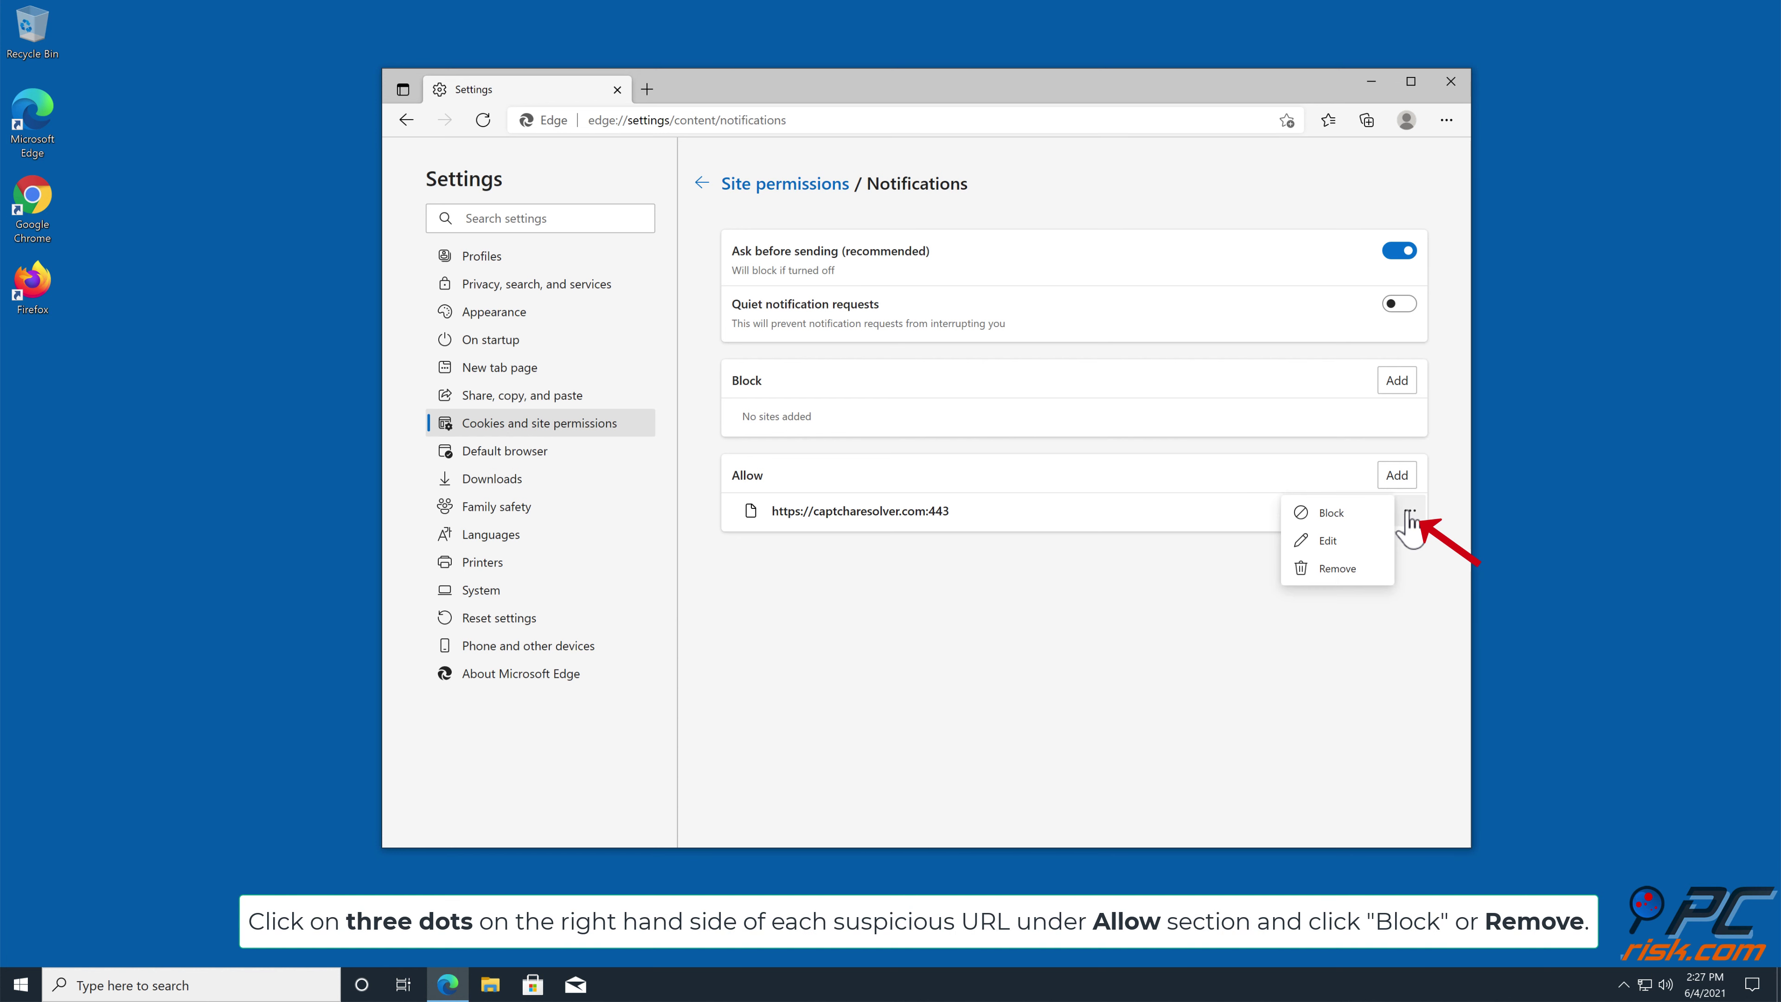
left_click(1339, 568)
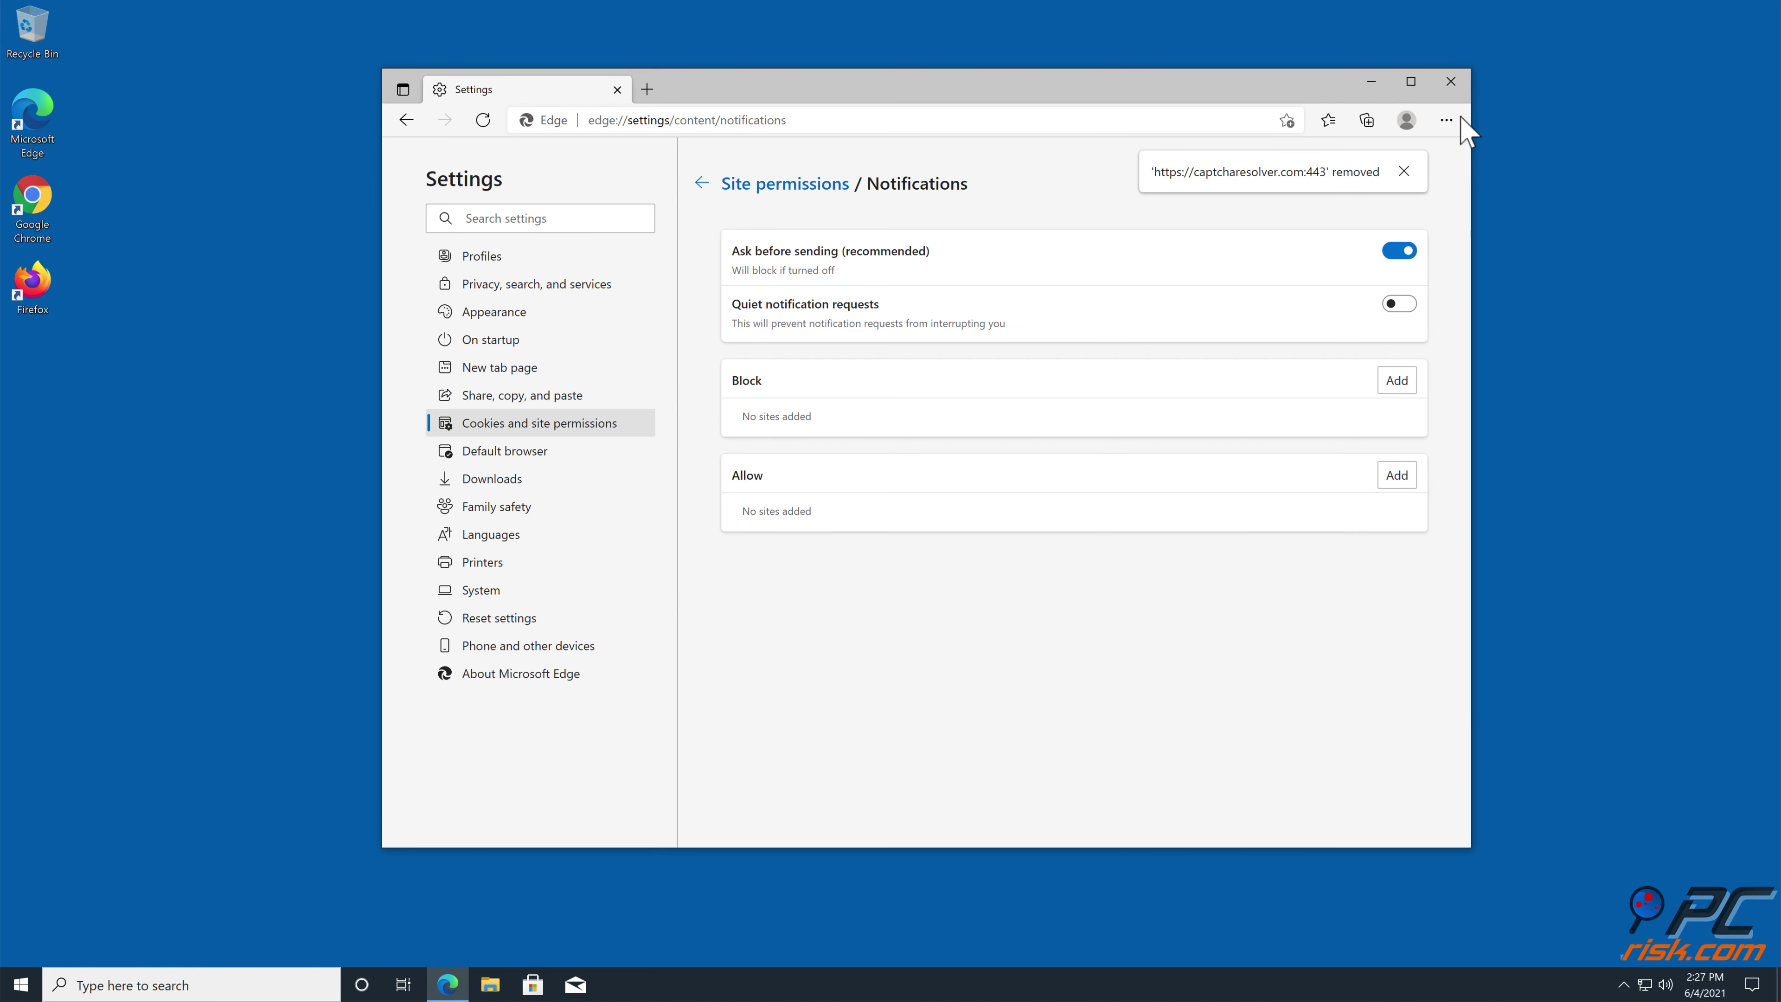
left_click(1451, 83)
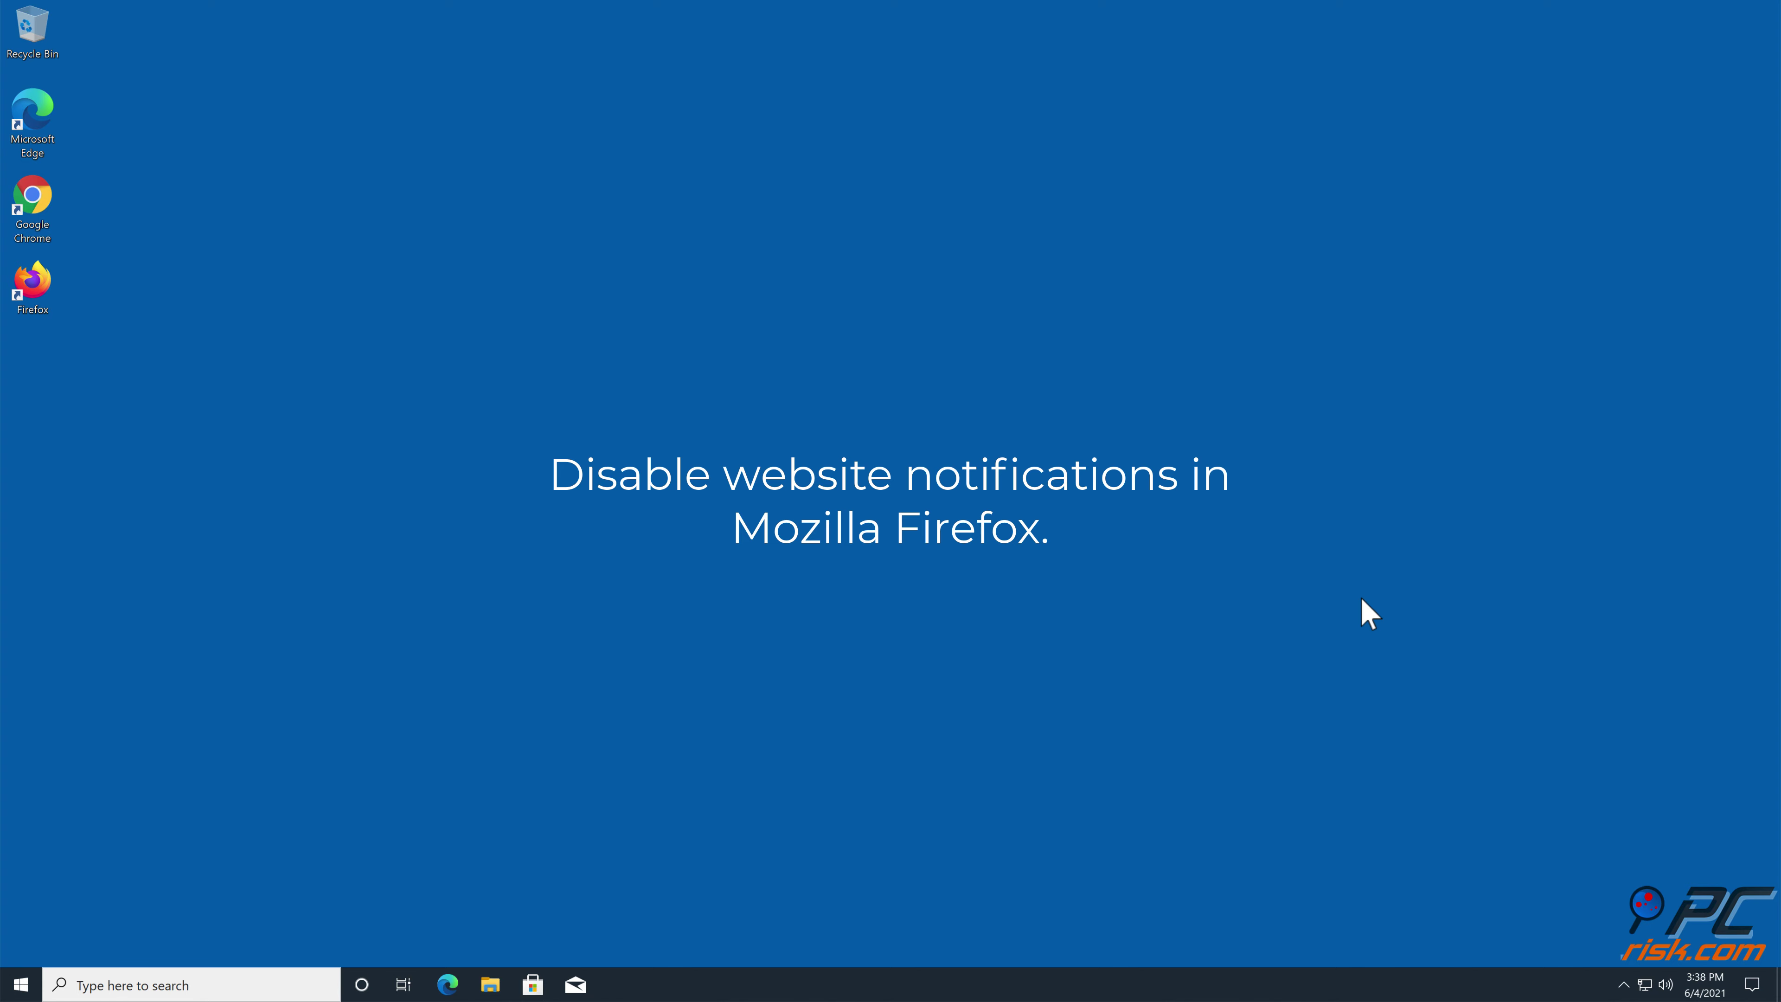
Launch Firefox and go to Settings, Privacy & Security
double_click(44, 289)
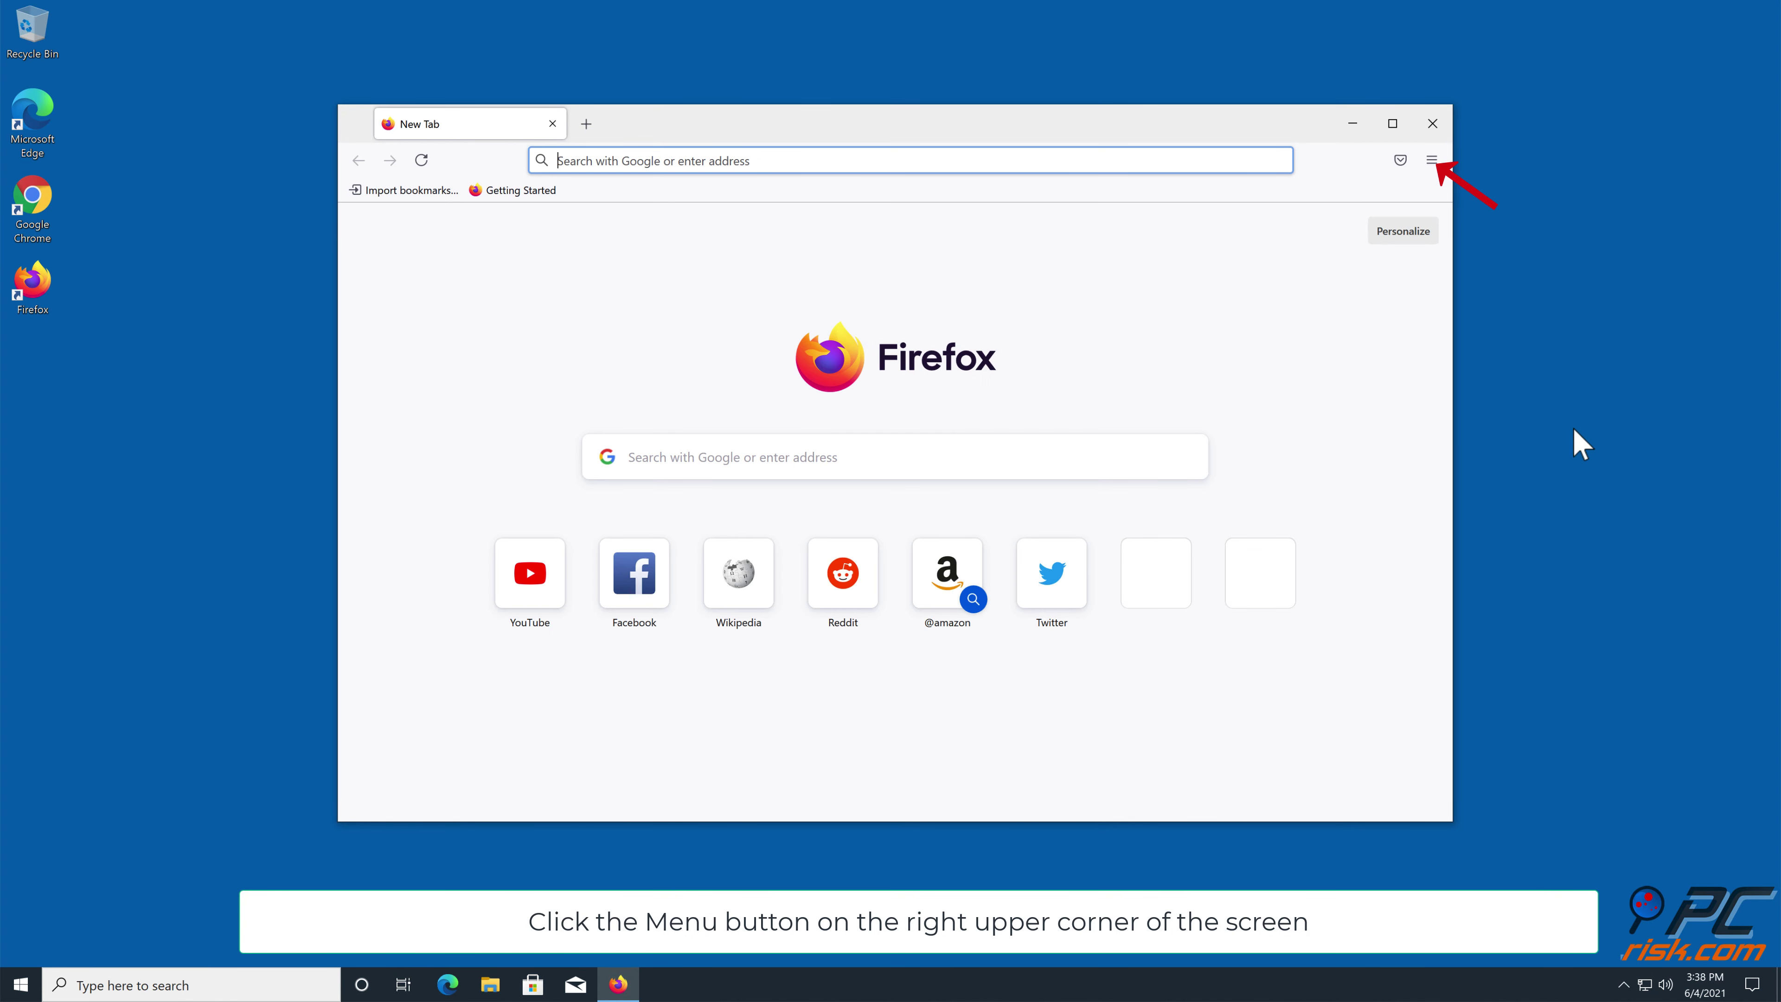
left_click(1433, 163)
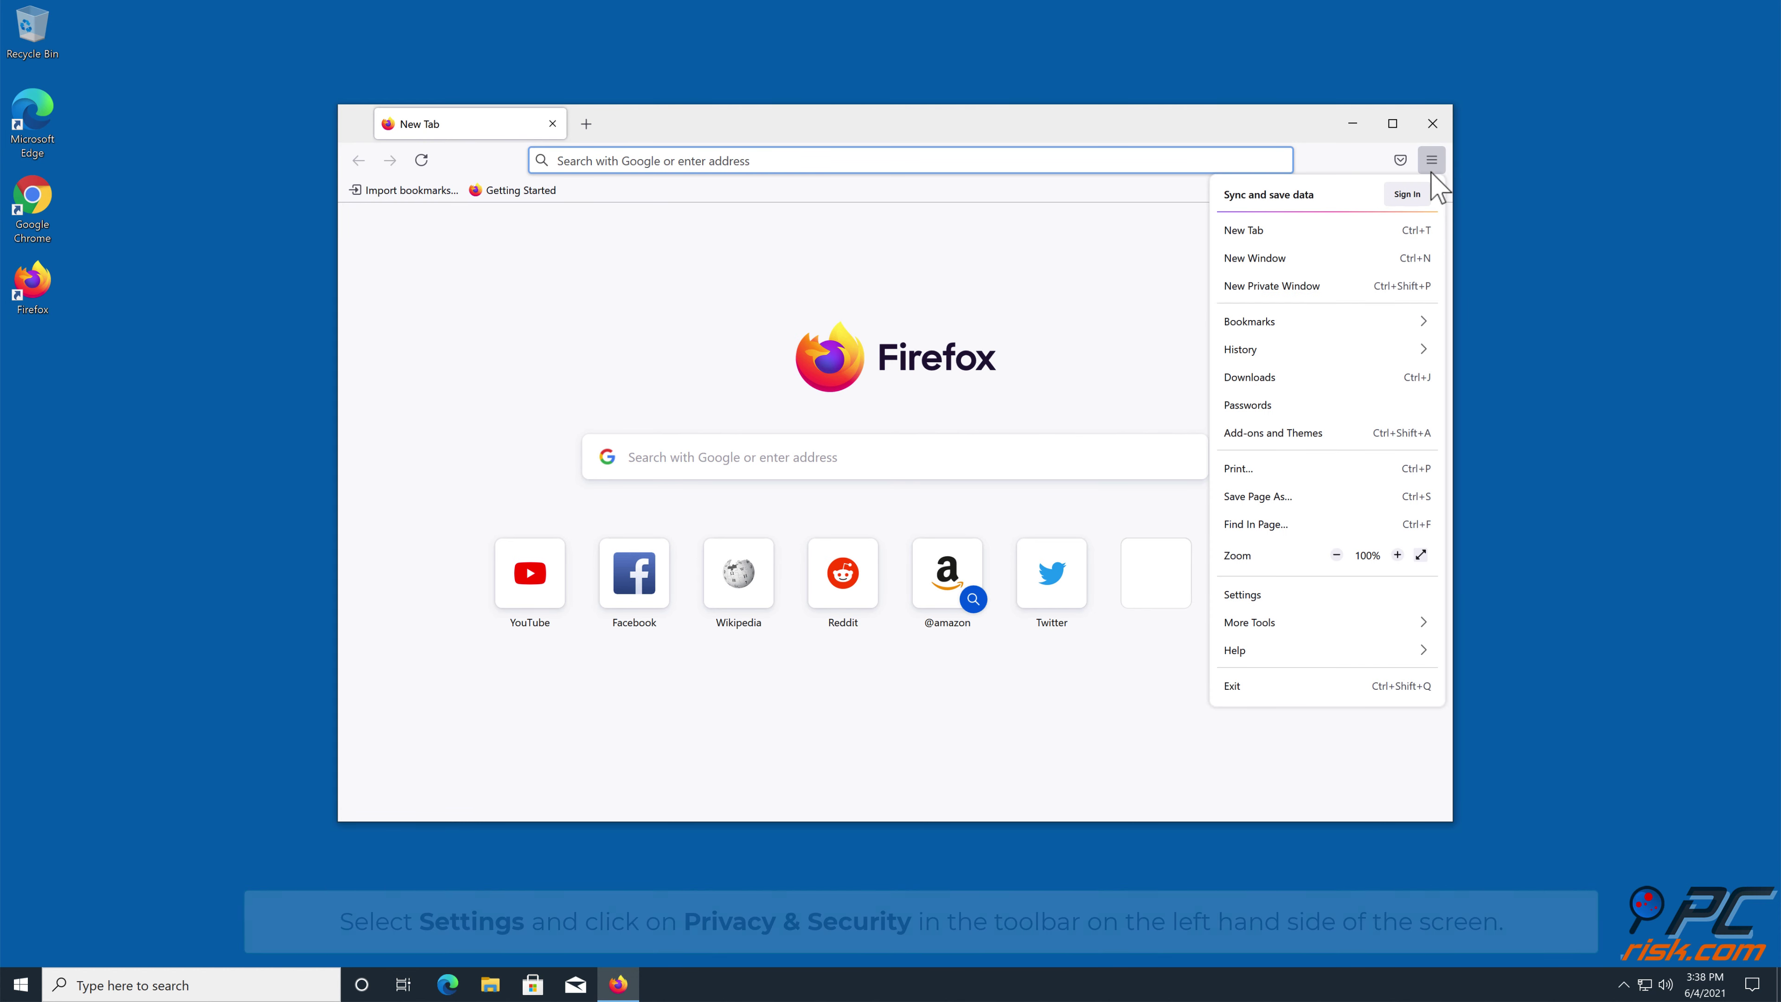
left_click(1245, 595)
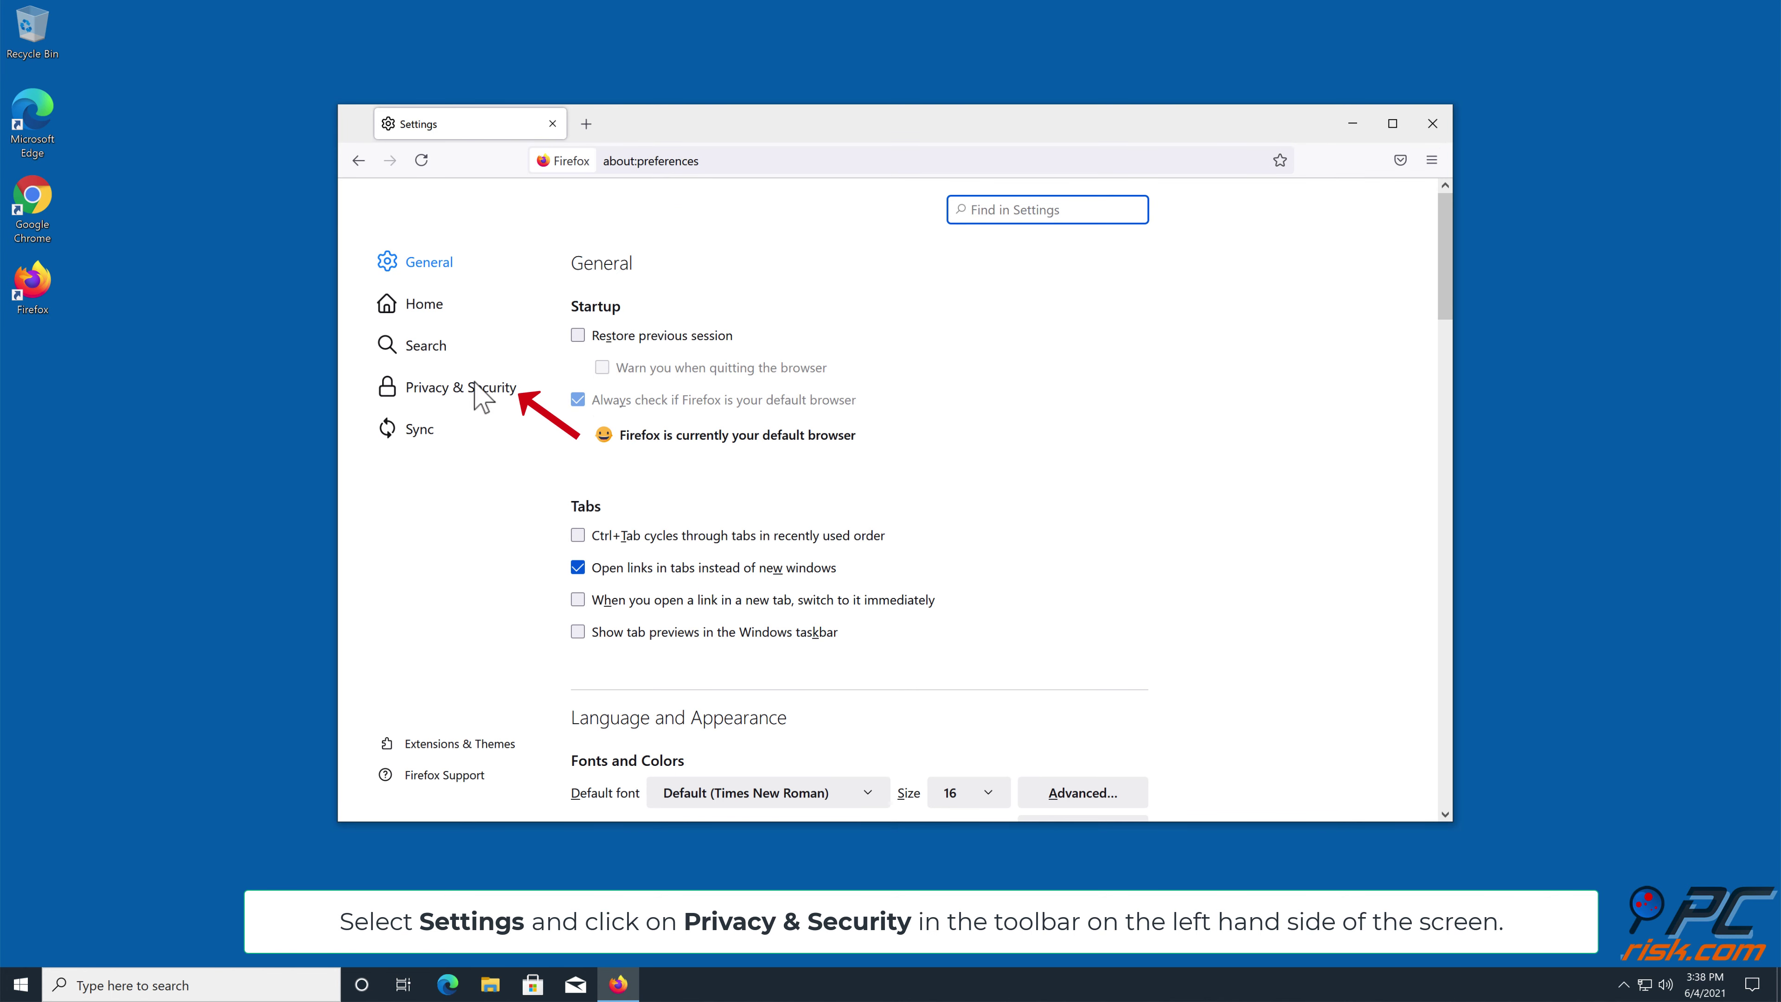
left_click(425, 390)
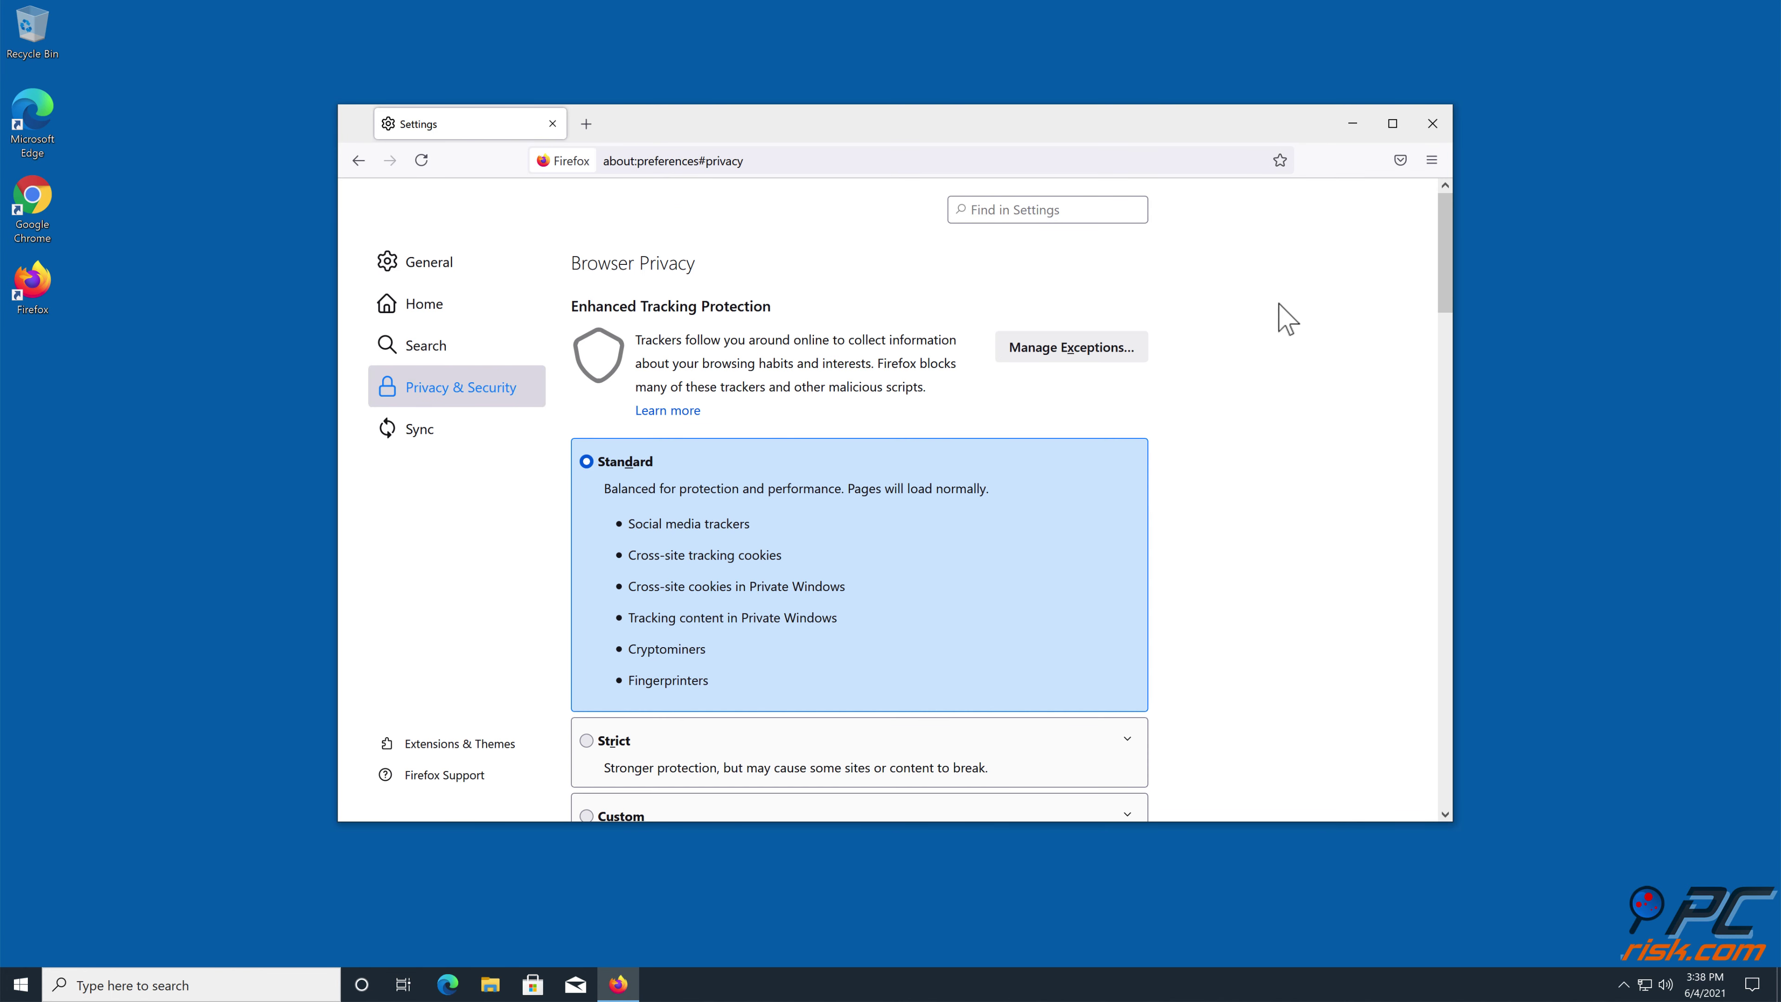
Open Notification Permissions and show the status choices for h.captcharesolver.com
left_click_drag(1438, 243, 1419, 569)
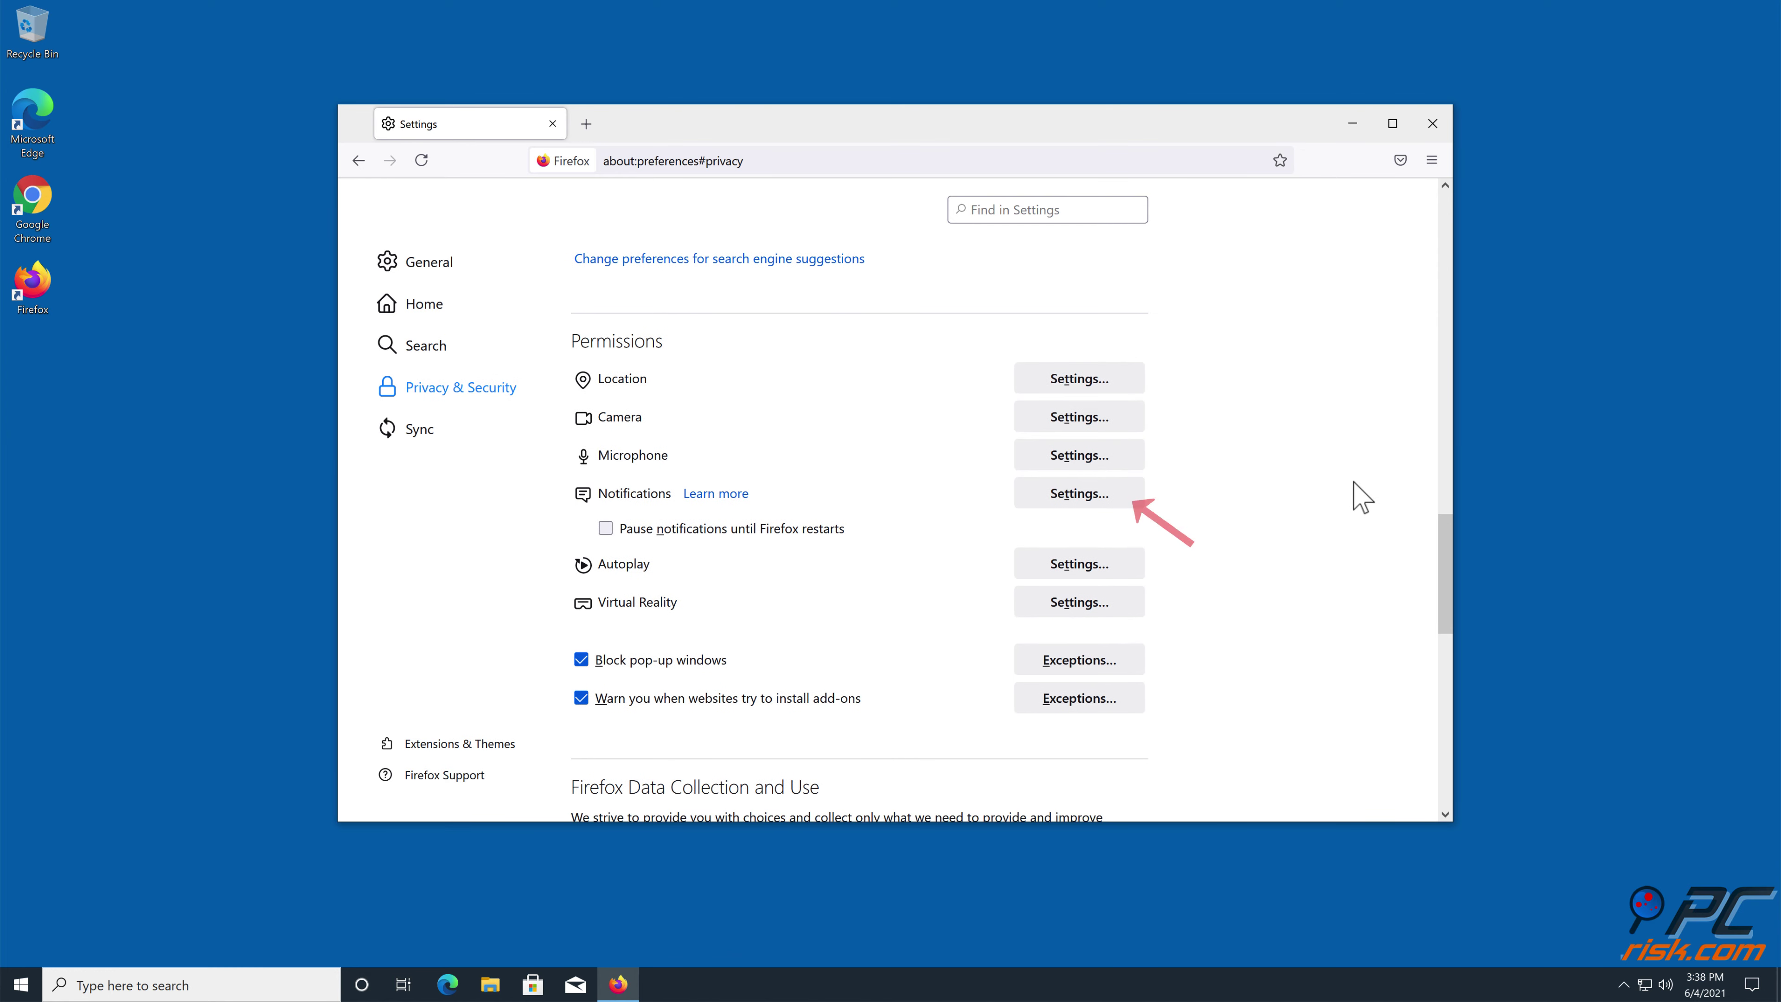
left_click(1065, 495)
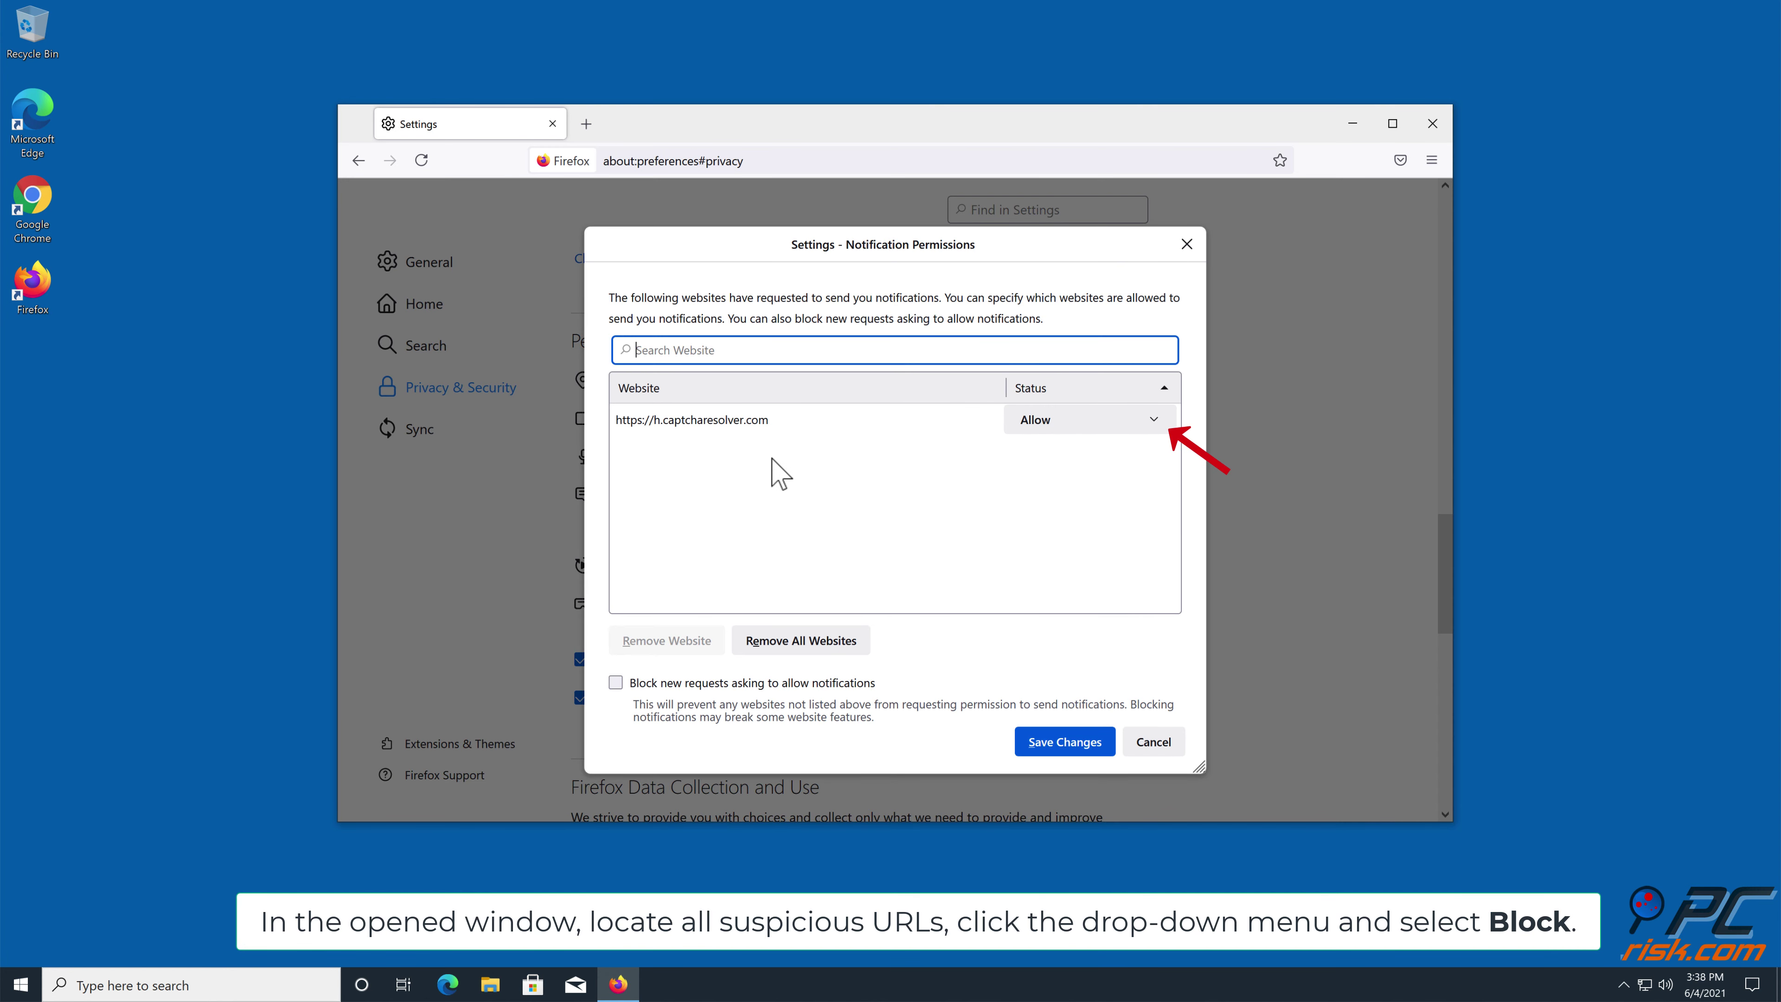
left_click(1156, 421)
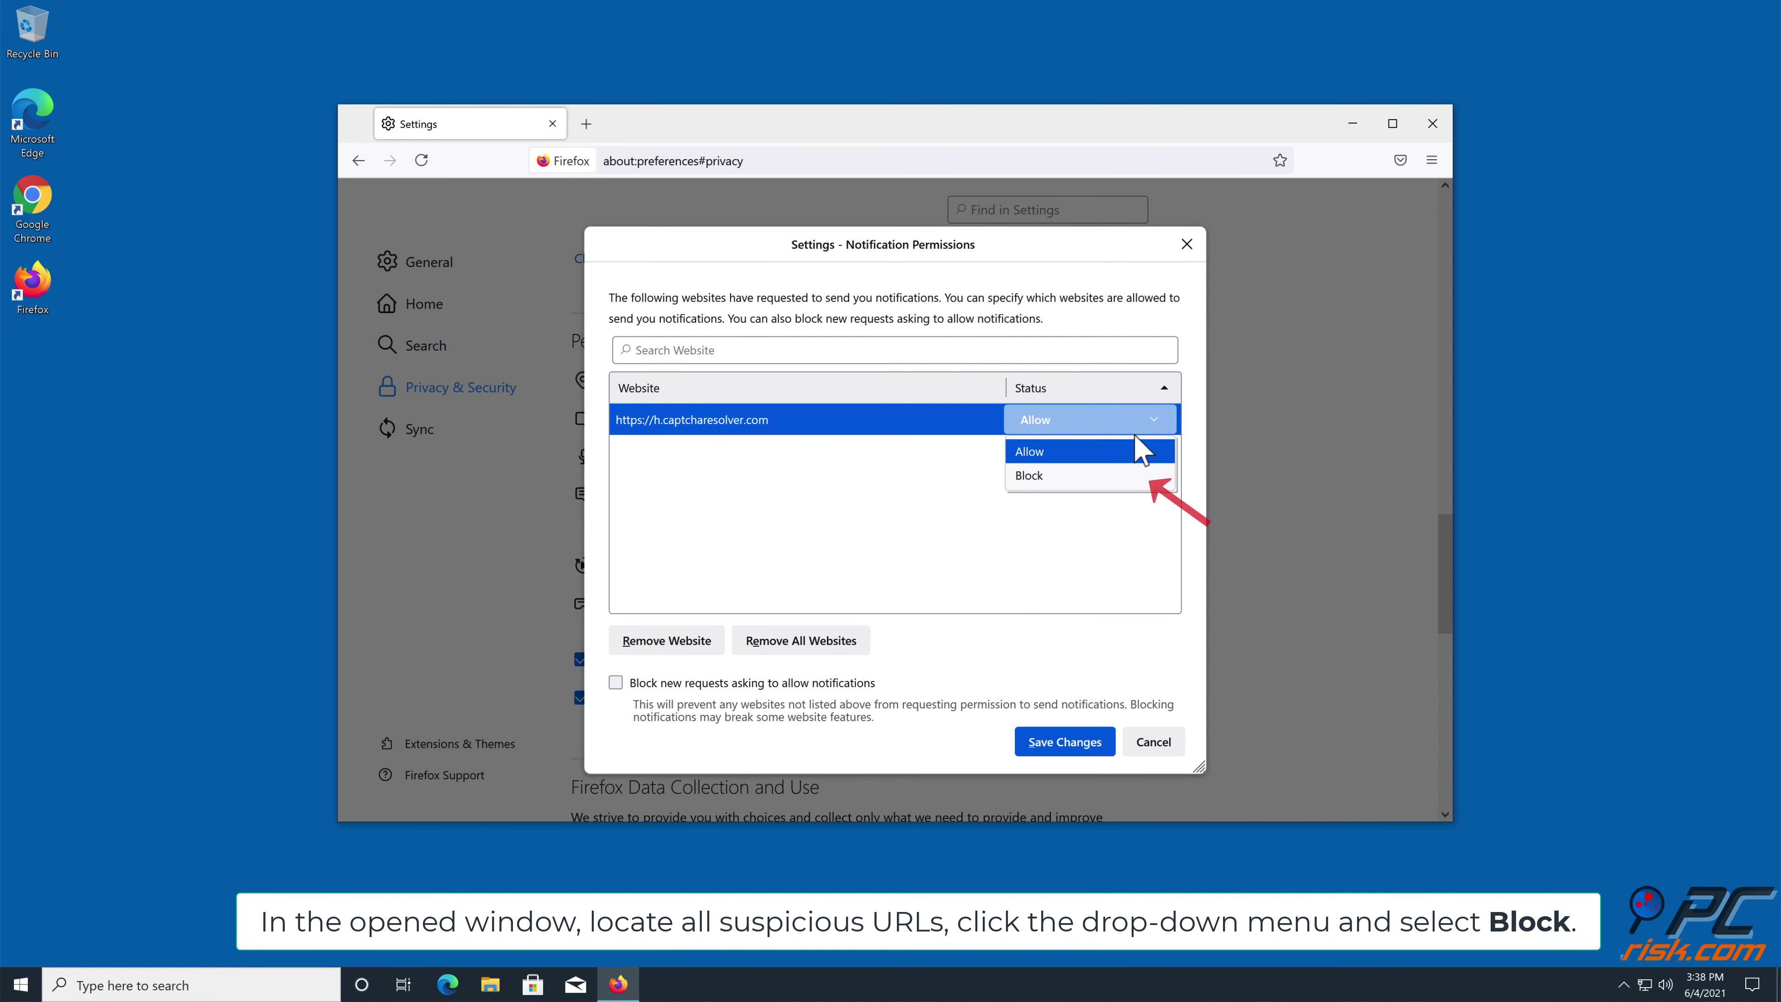